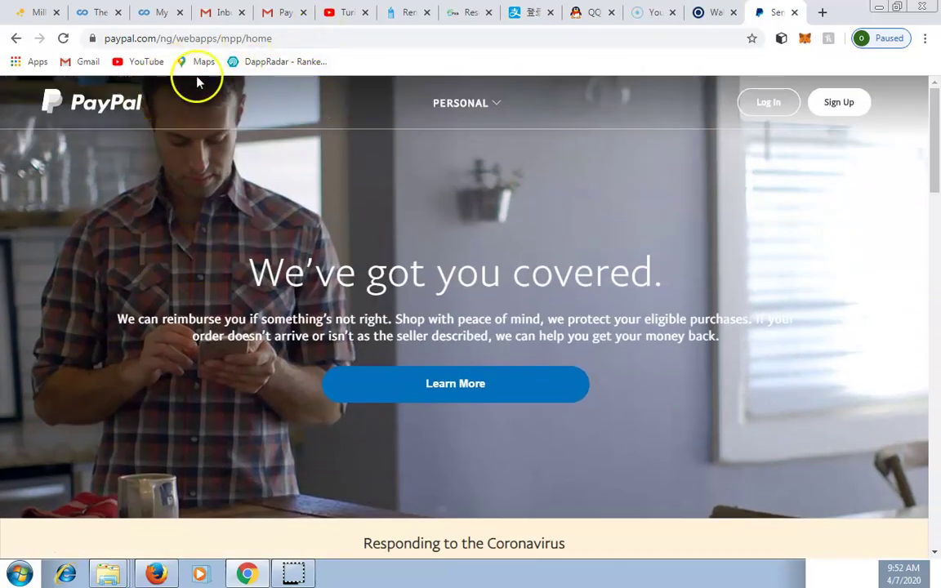
Close the PayPal tab, leaving the Luno wallet page showing
click(794, 12)
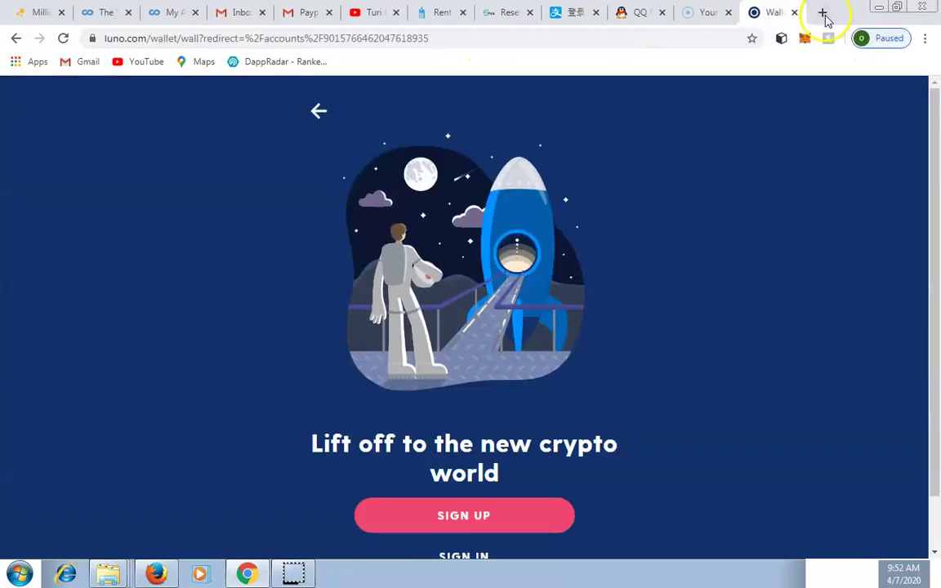
click(822, 13)
text(p)
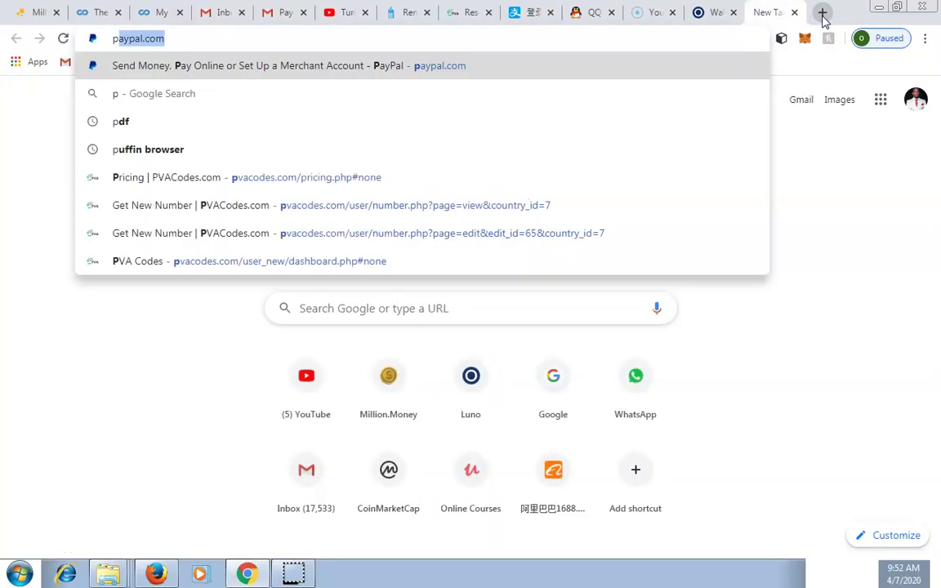
text(a)
key(Return)
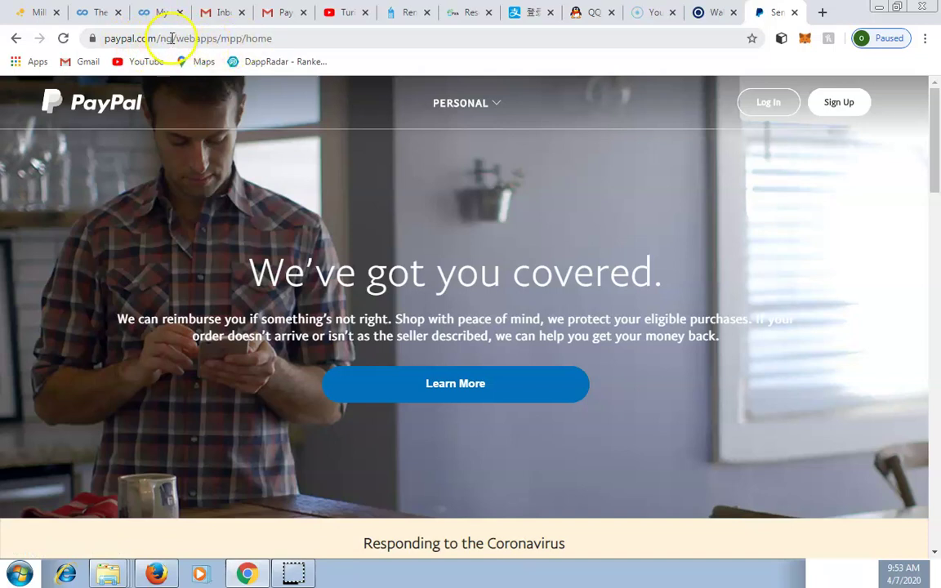
Replace 'ng' with 'is' in the PayPal URL to load the Iceland regional home page
click(480, 104)
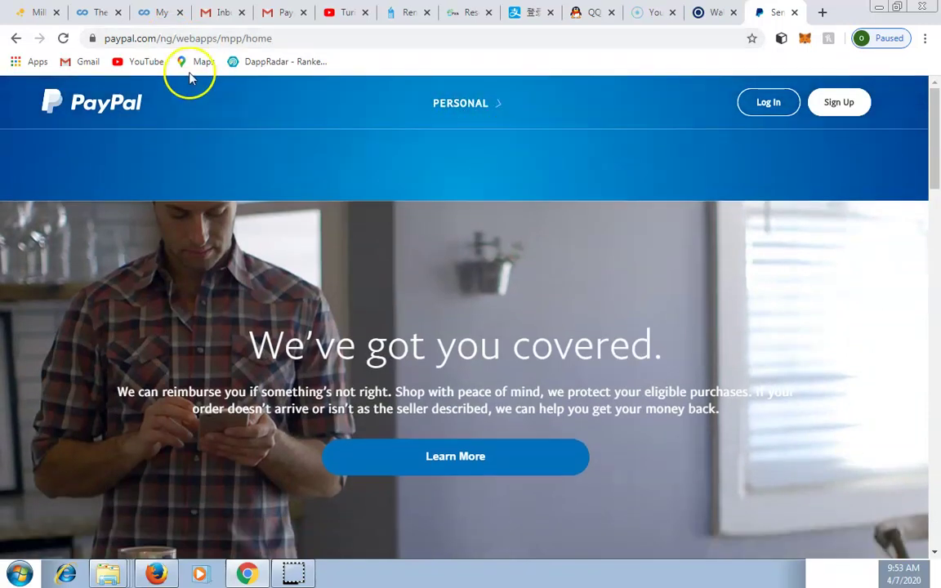
click(170, 39)
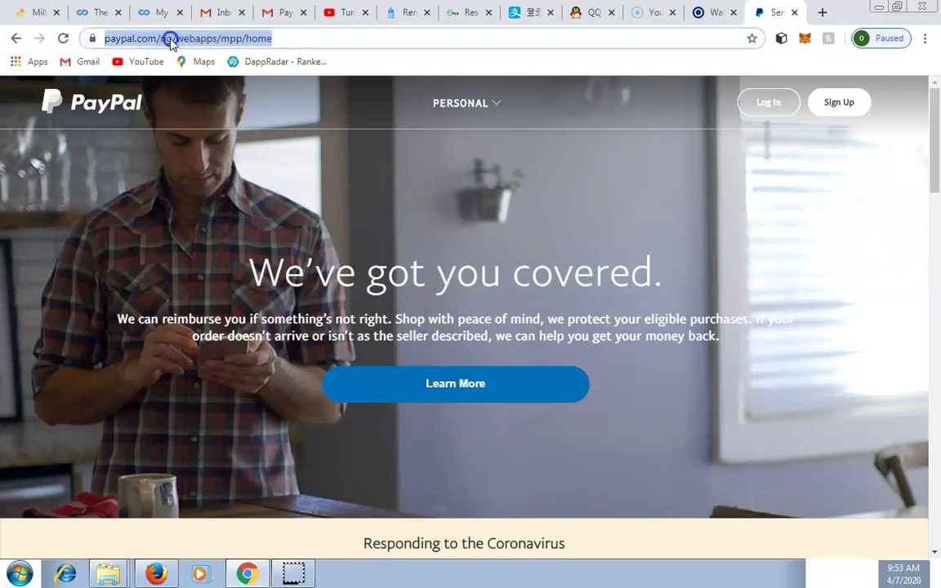
click(169, 39)
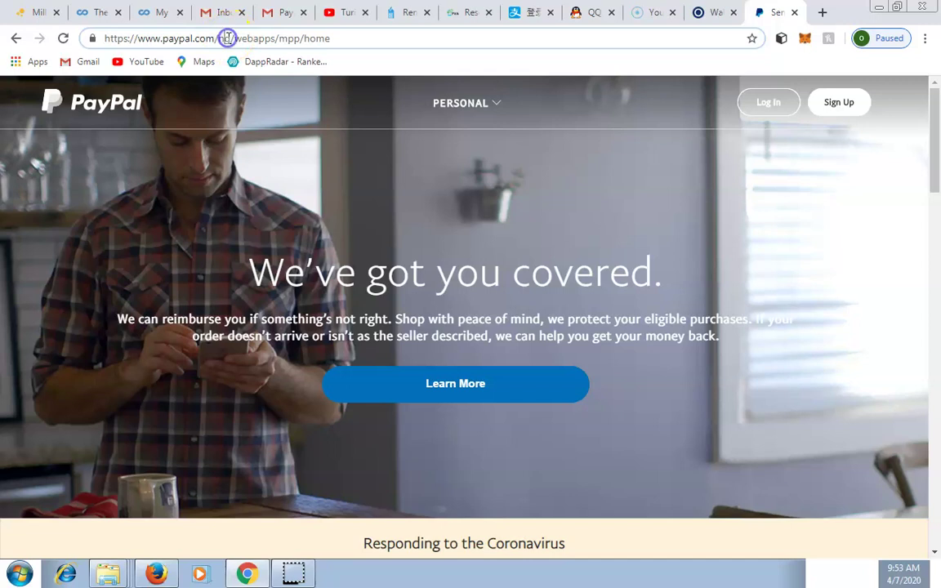
click(228, 39)
key(BackSpace)
key(BackSpace)
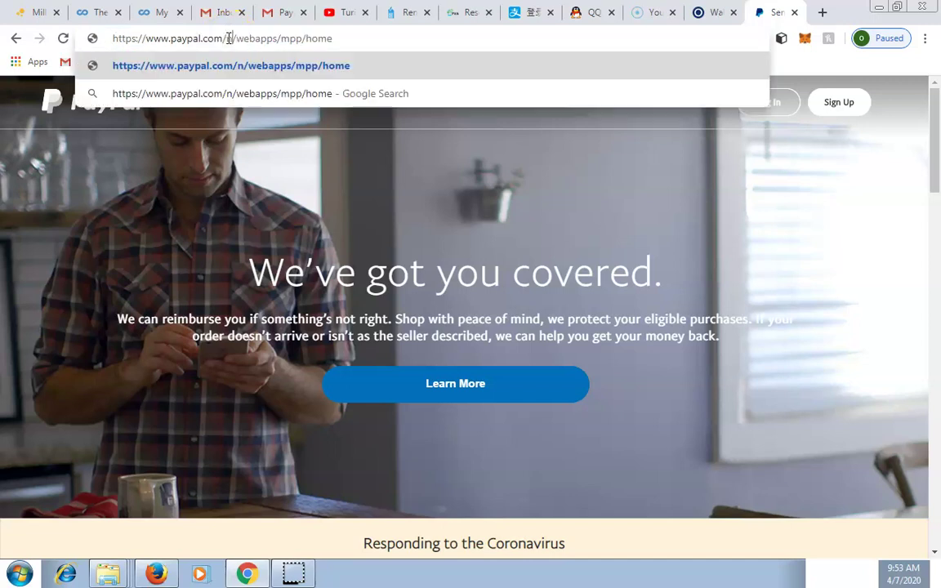
text(is)
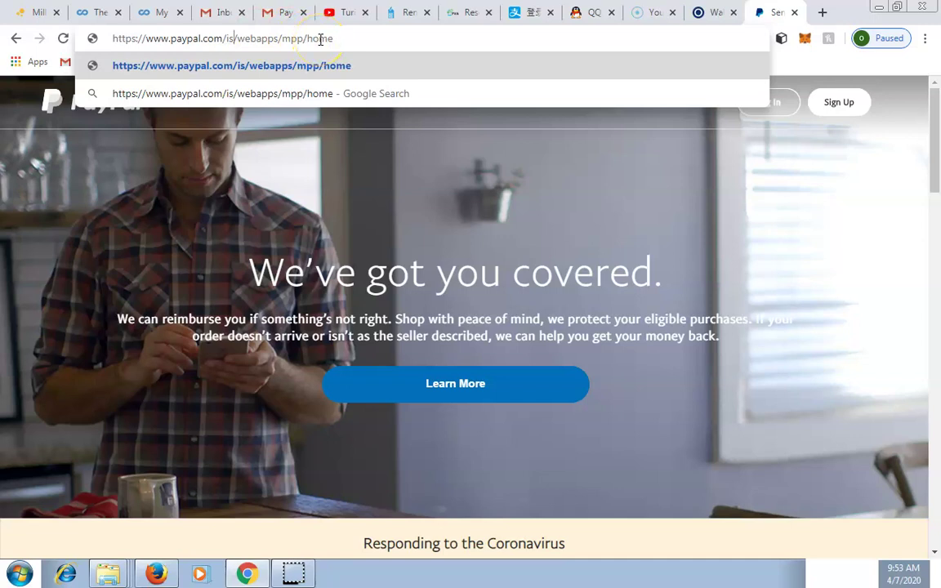
key(Return)
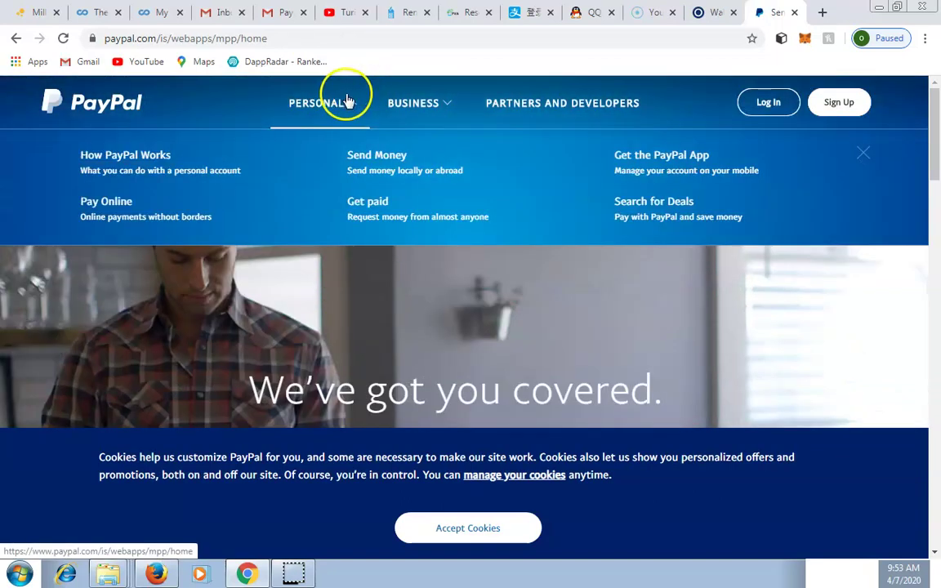
mouse_move(444, 107)
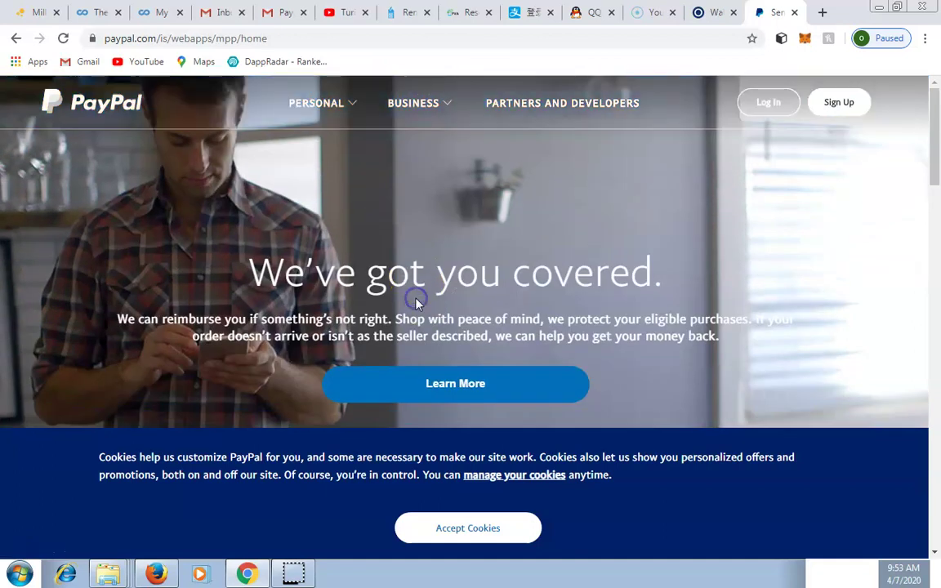
Start sign-up, accept cookies, and continue with the Business Account option
click(840, 104)
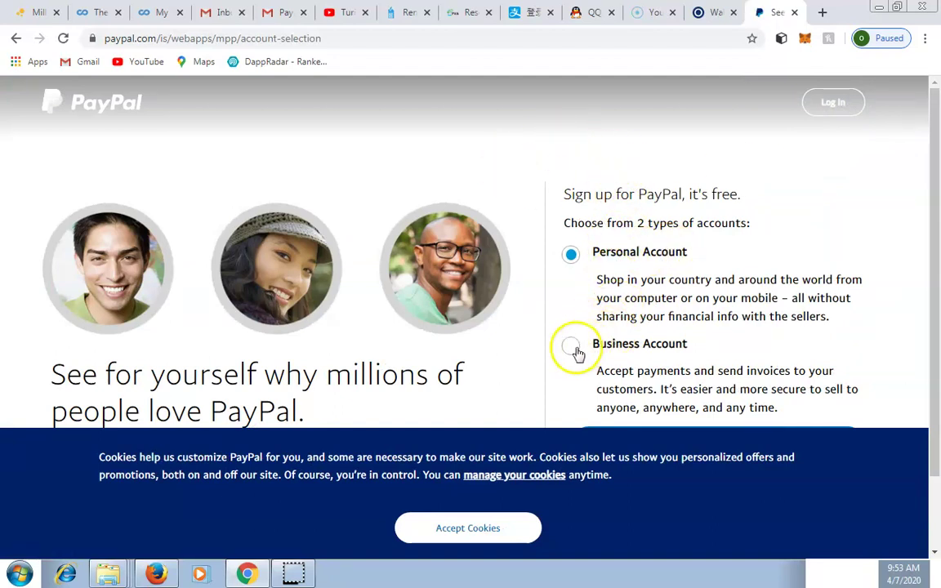
click(455, 527)
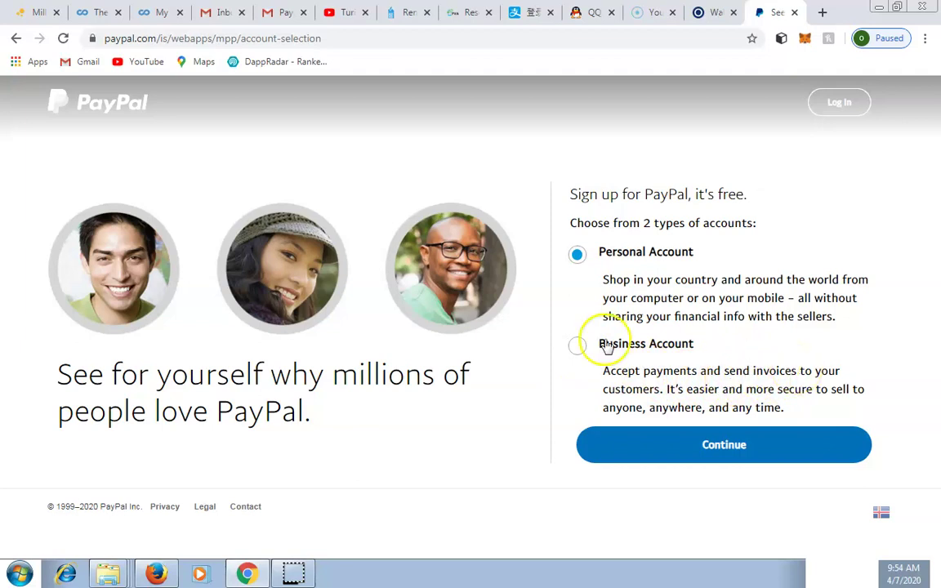
click(580, 346)
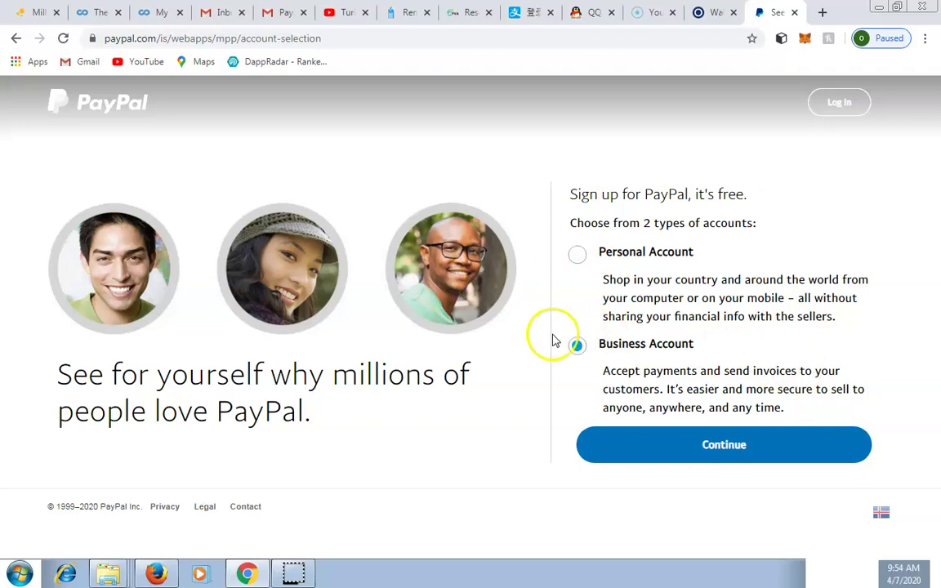
click(726, 455)
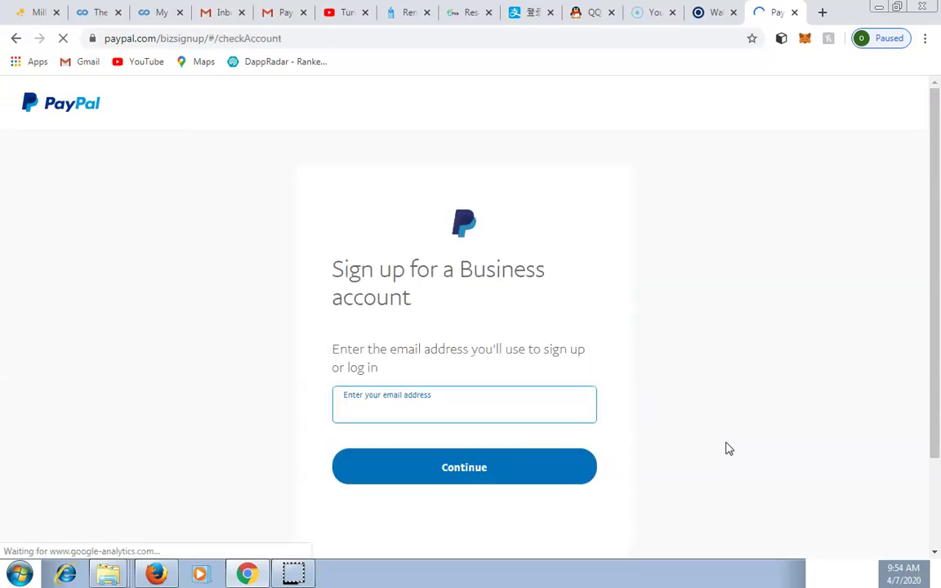
Enter the business email address and continue to the password step
click(418, 407)
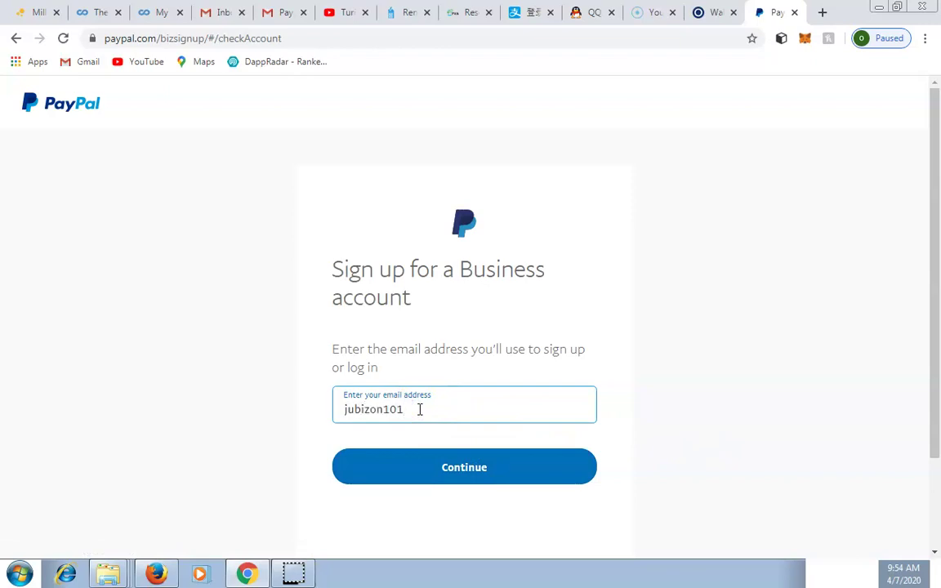
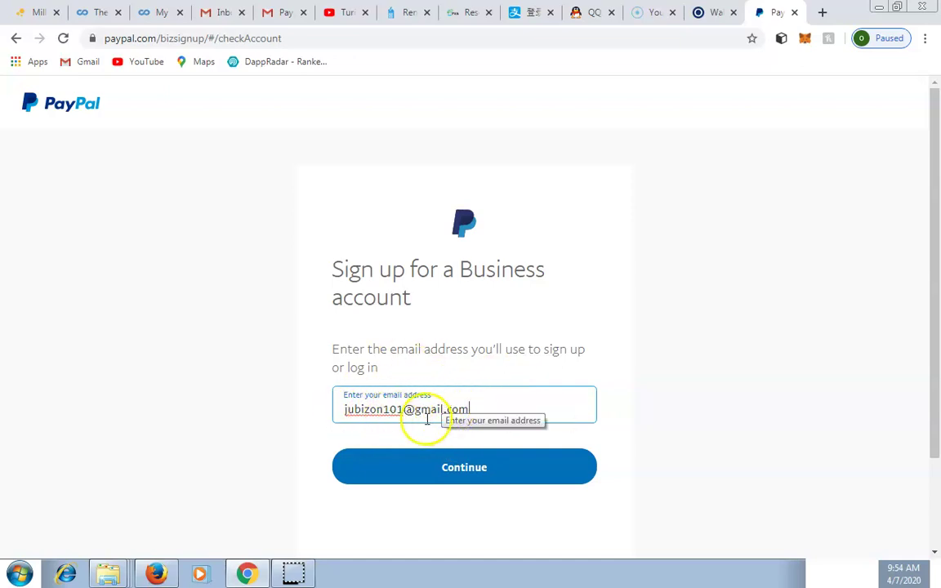
click(458, 471)
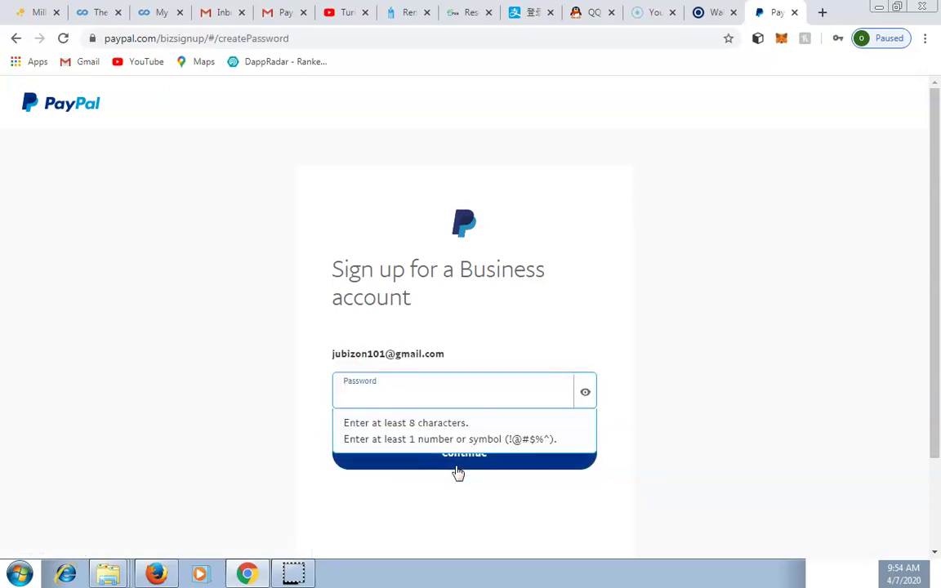
Type a password for the business account and submit it
click(383, 400)
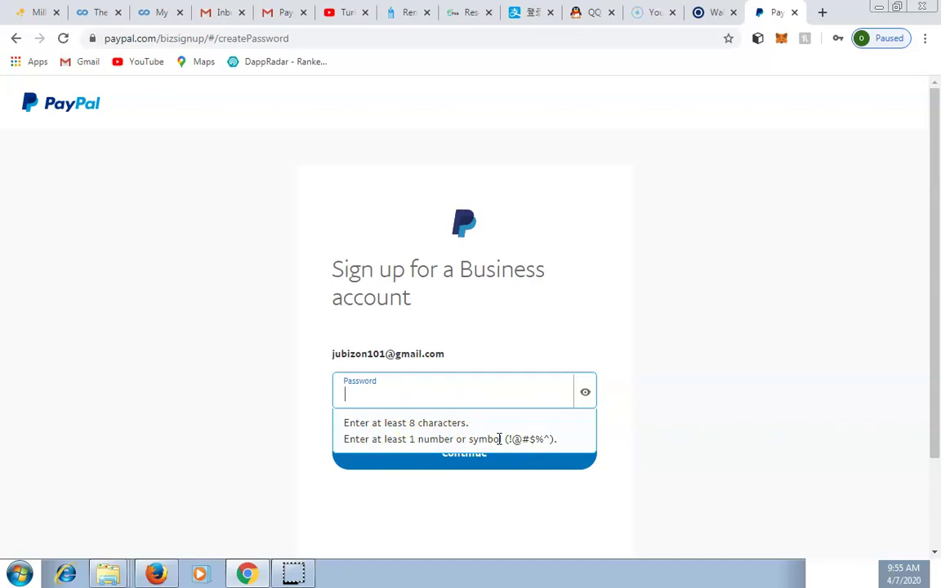
text(a)
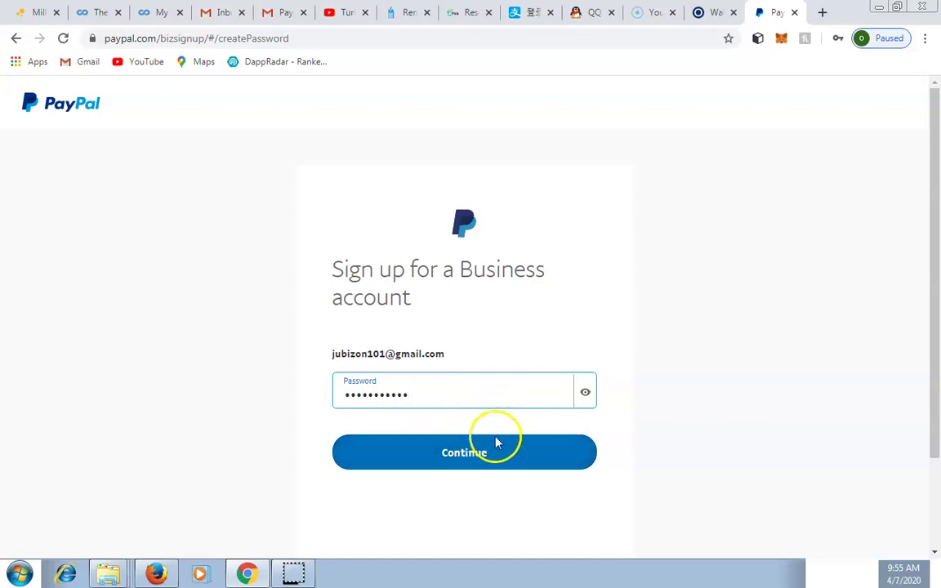
click(469, 458)
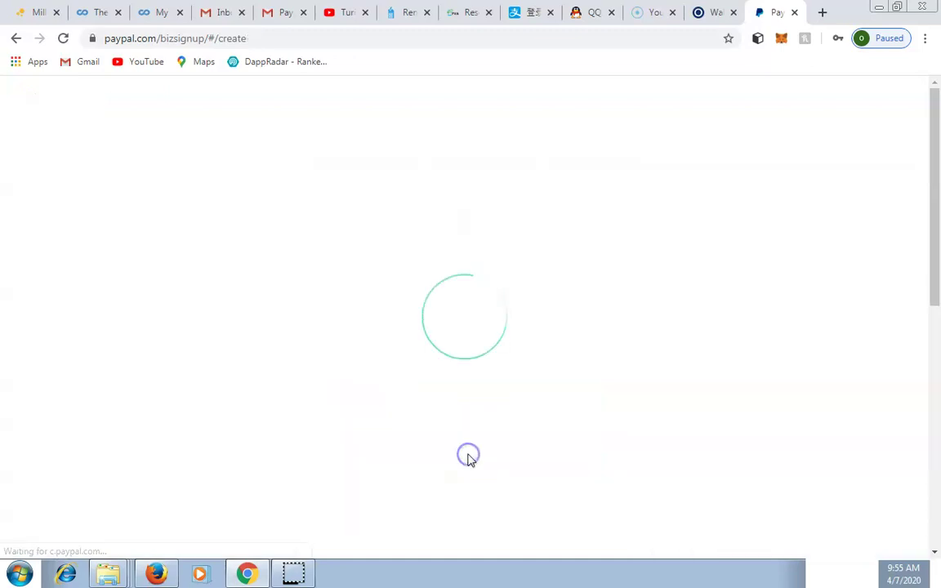
click(682, 284)
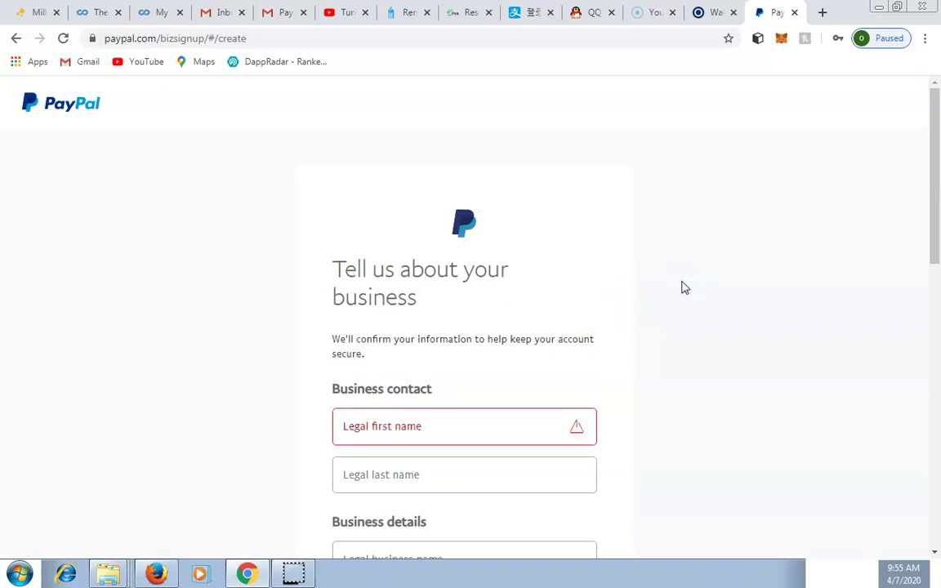
Type the contact's legal first name and legal last name into the Business contact fields
scroll(709, 330, down, 2)
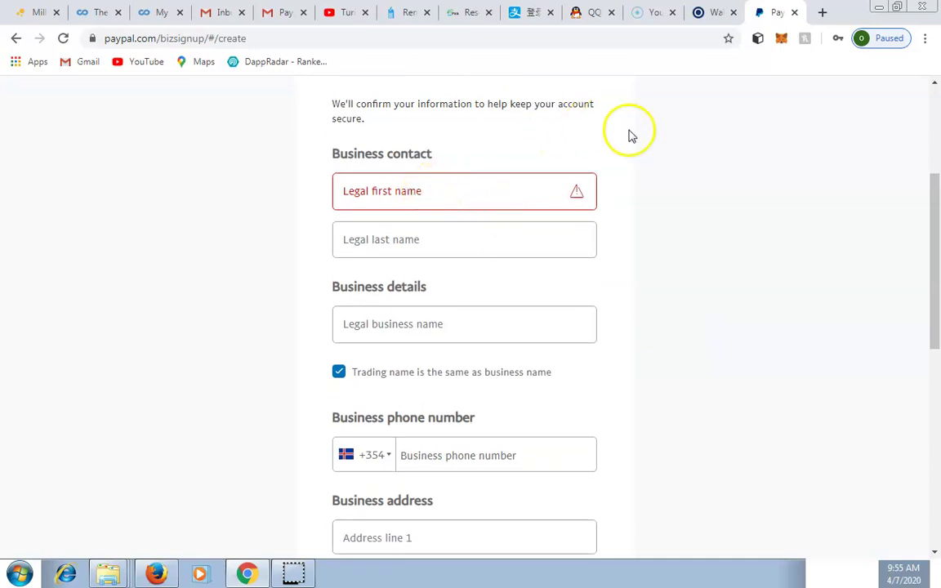
scroll(659, 205, up, 1)
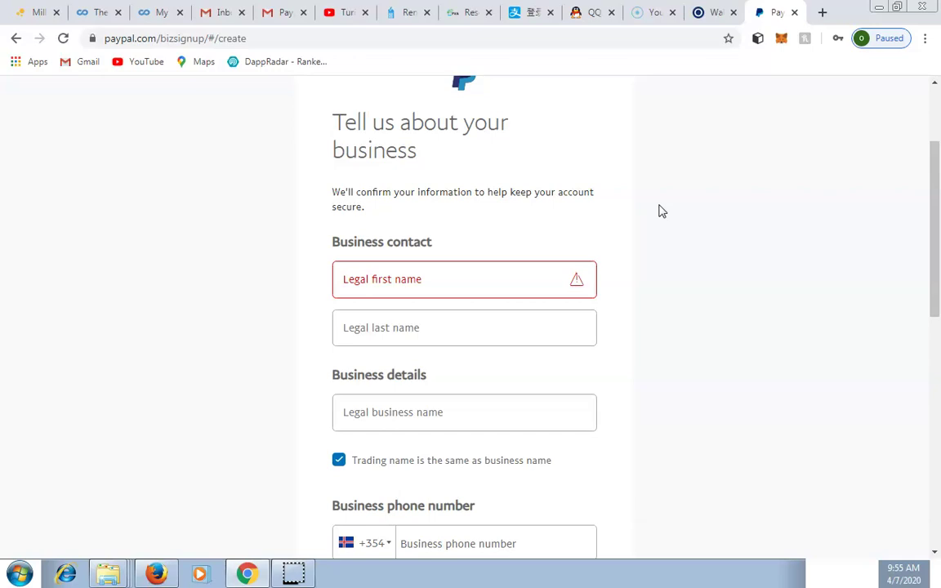
click(452, 286)
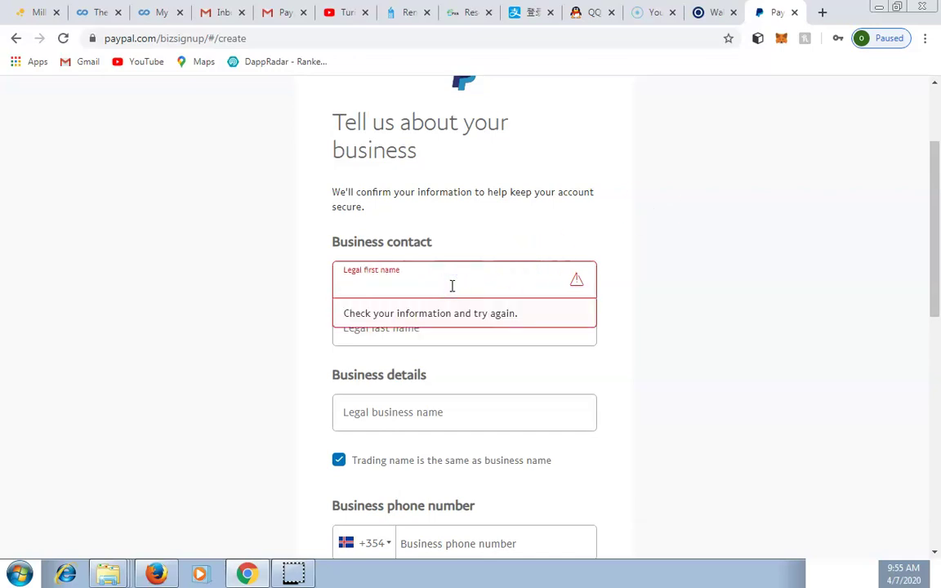
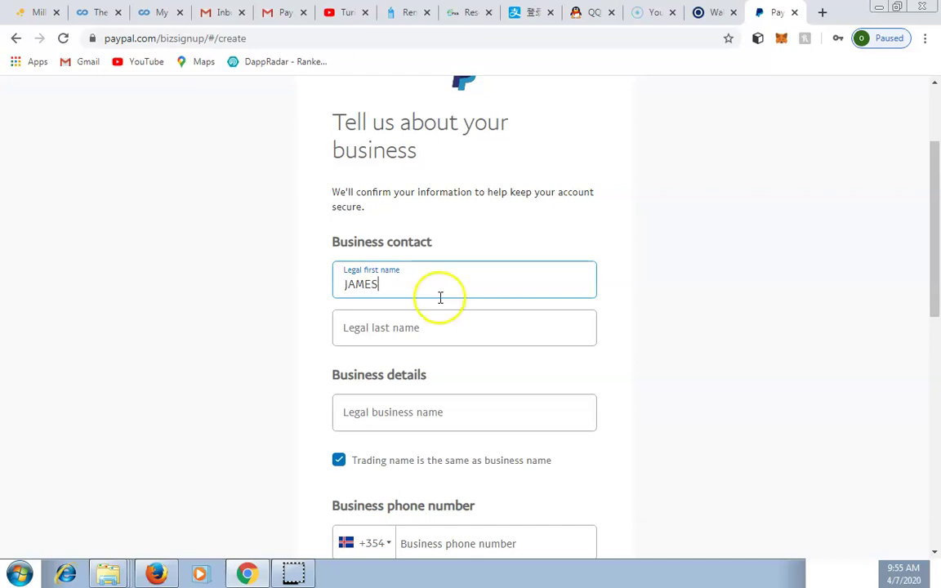
click(424, 330)
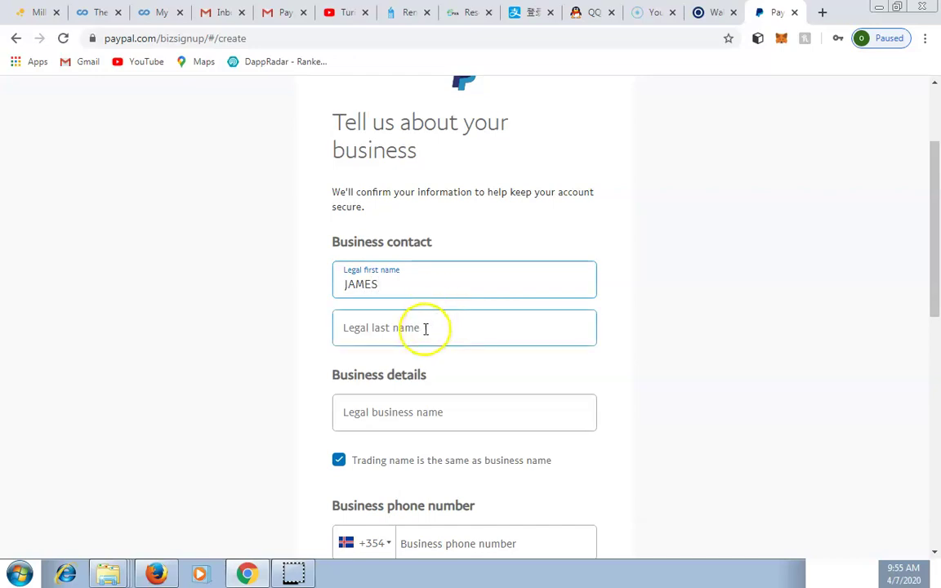
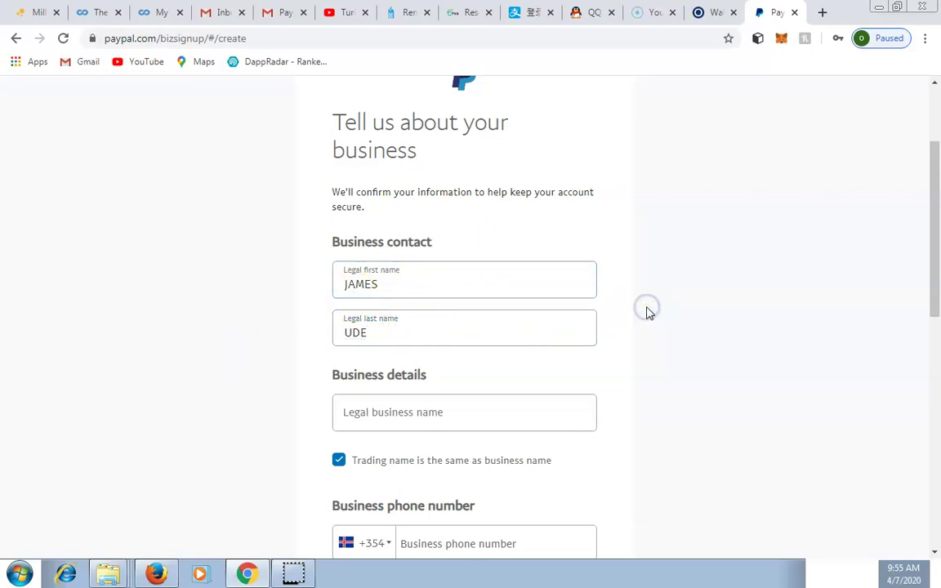
click(351, 293)
click(391, 326)
click(643, 285)
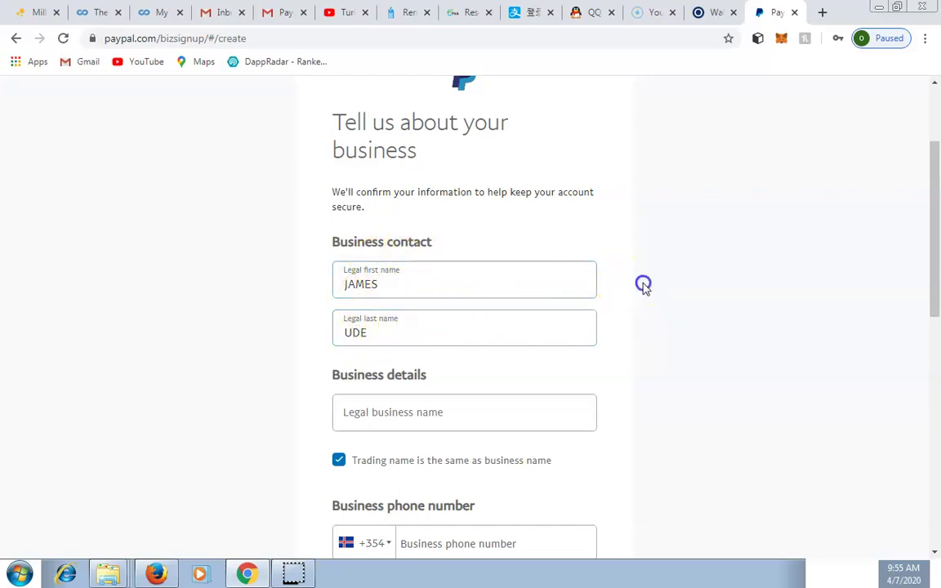
scroll(642, 288, down, 2)
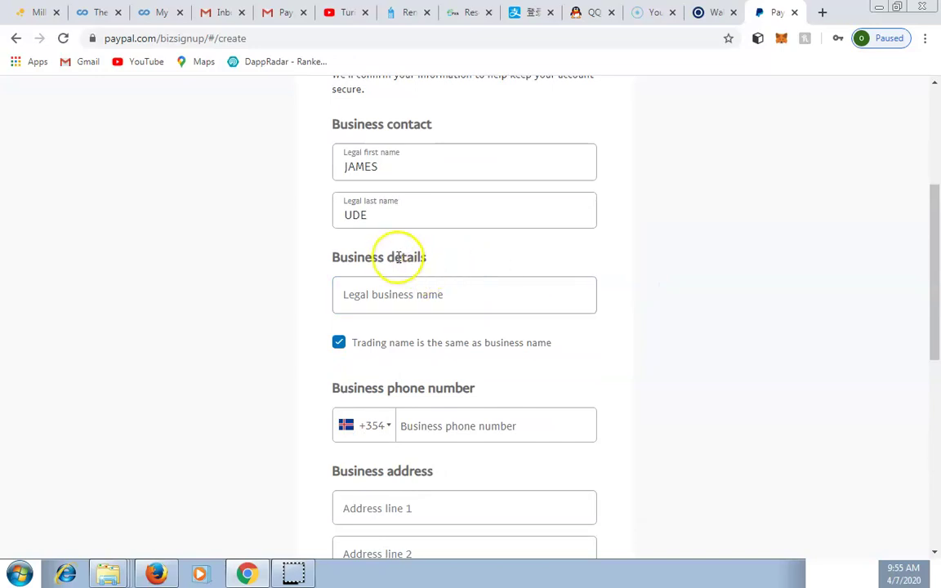
Type 'JUBILANT WORLDWIDE RESOURCES' as the legal business name, leaving trading name unchanged
click(374, 300)
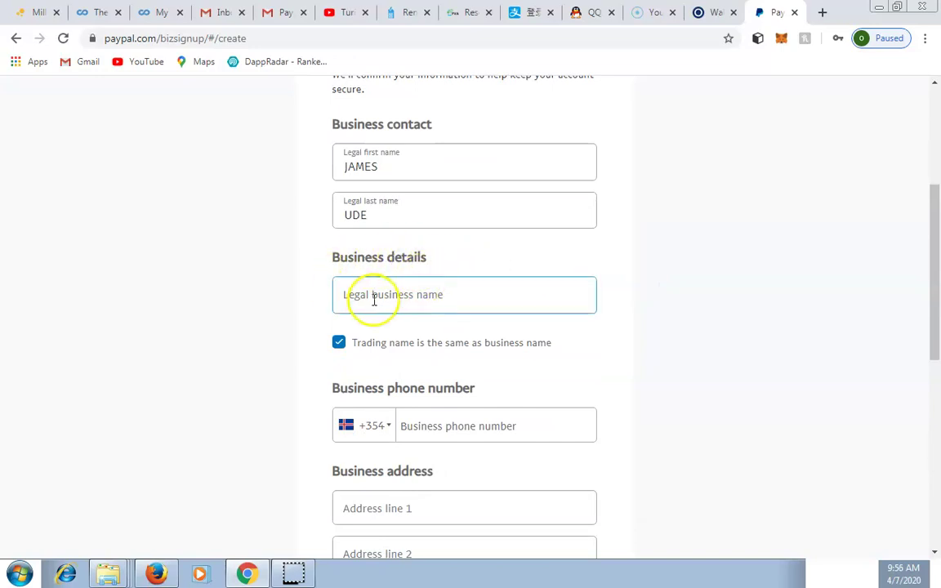
click(425, 299)
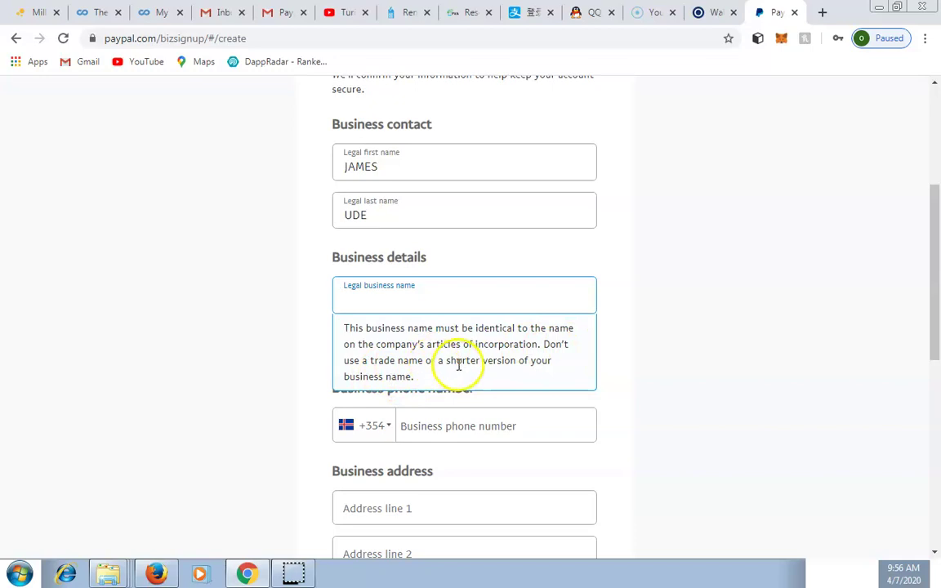
click(435, 303)
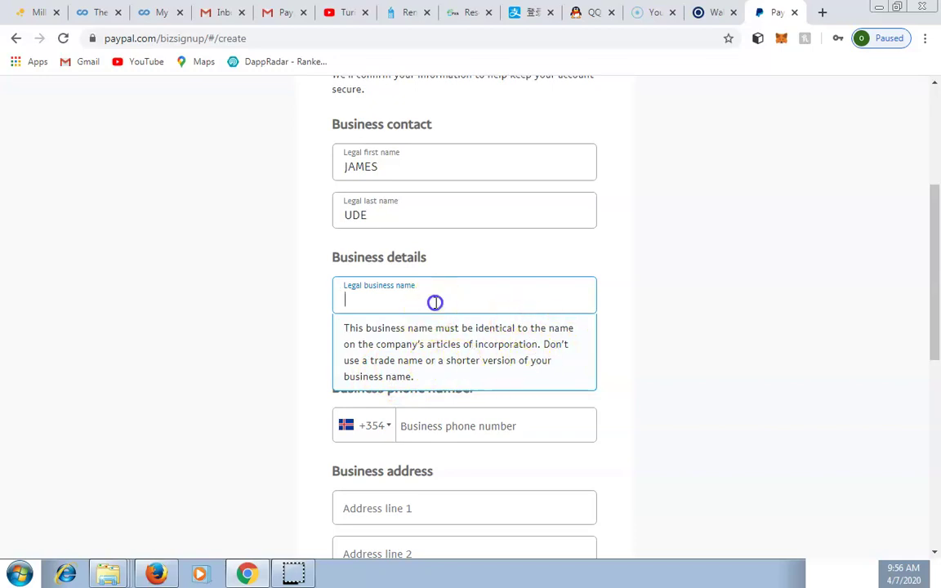
click(316, 238)
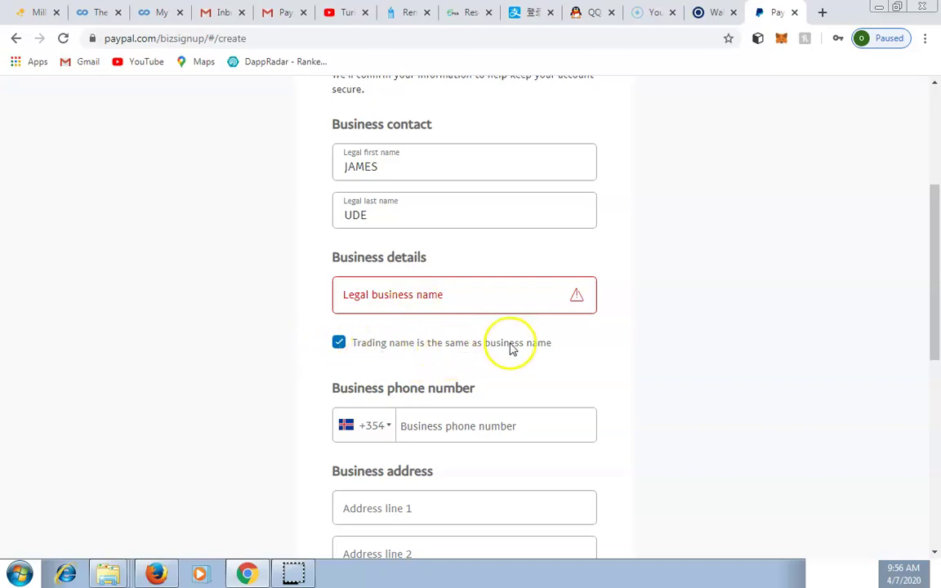
click(620, 339)
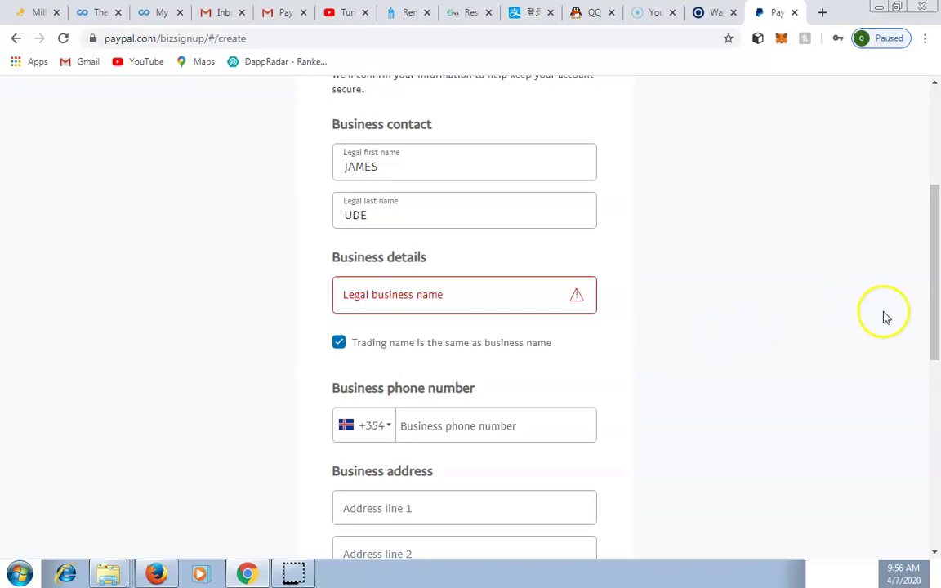
click(934, 553)
click(452, 237)
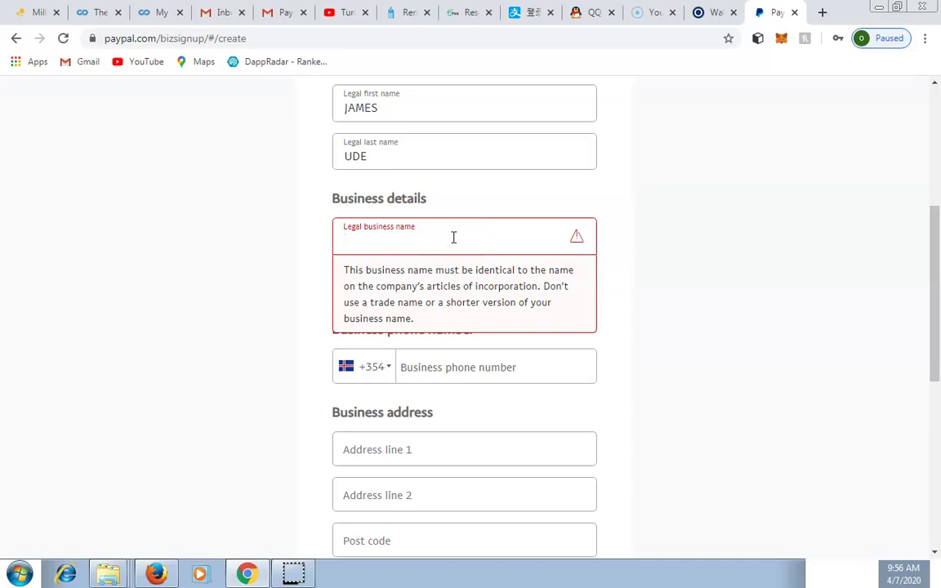
text(JUBILANT WORLDWIDE RESOURCES)
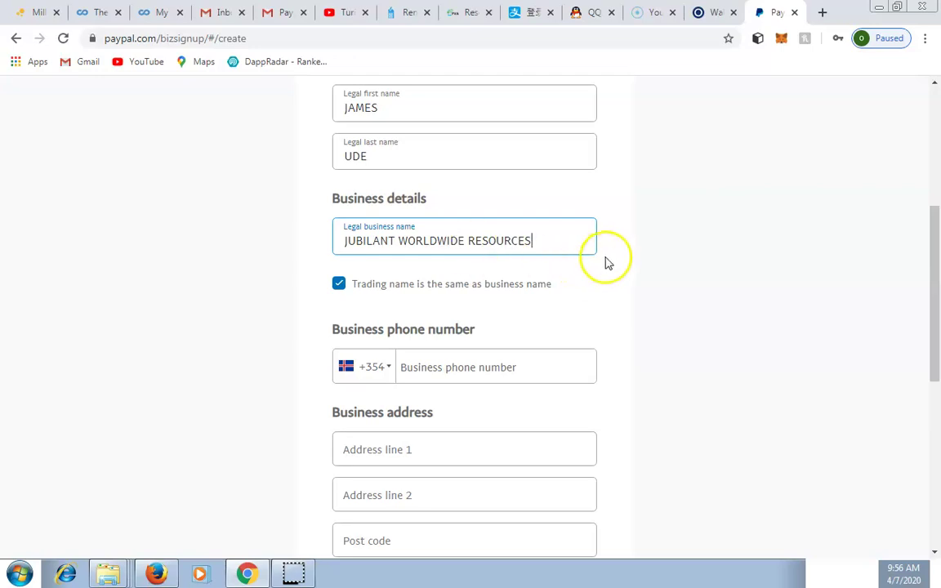
drag(325, 320, 448, 357)
Choose Nigeria +234 from the phone country-code list, leaving the phone number field empty
click(346, 342)
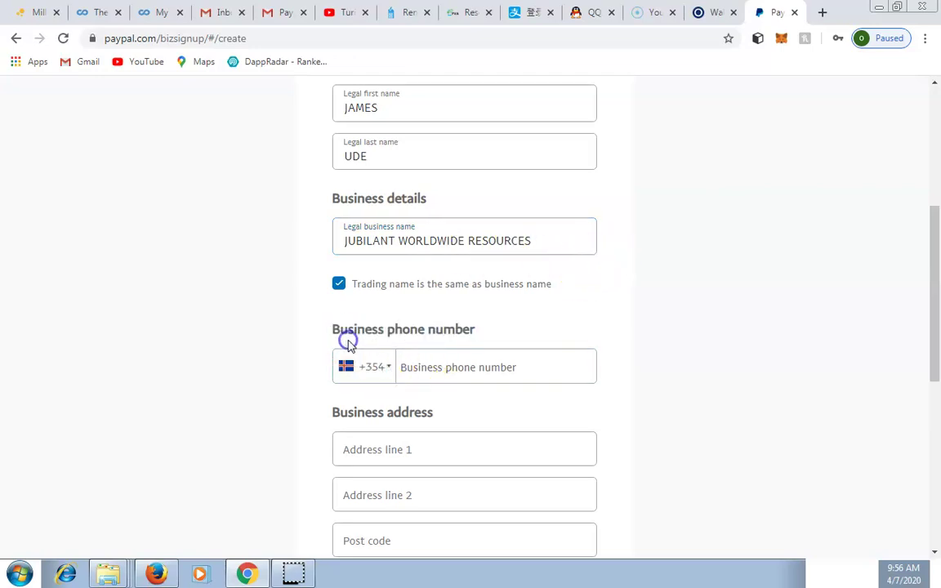
click(389, 372)
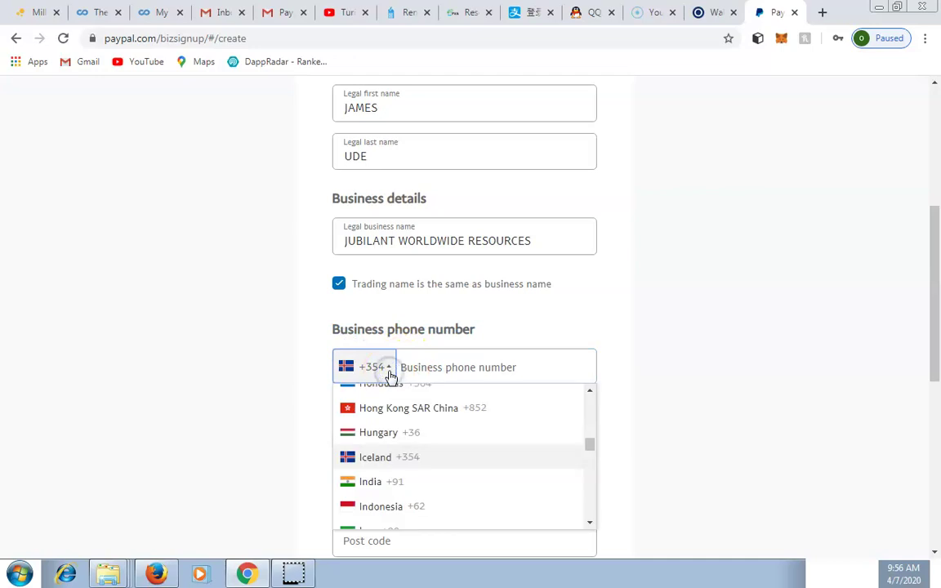
click(687, 332)
scroll(686, 332, down, 2)
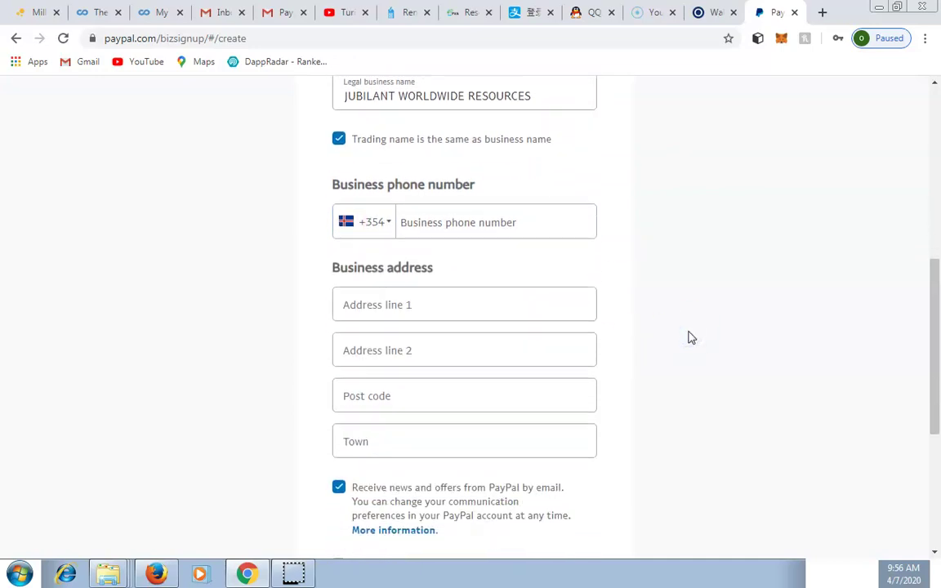
scroll(686, 337, down, 1)
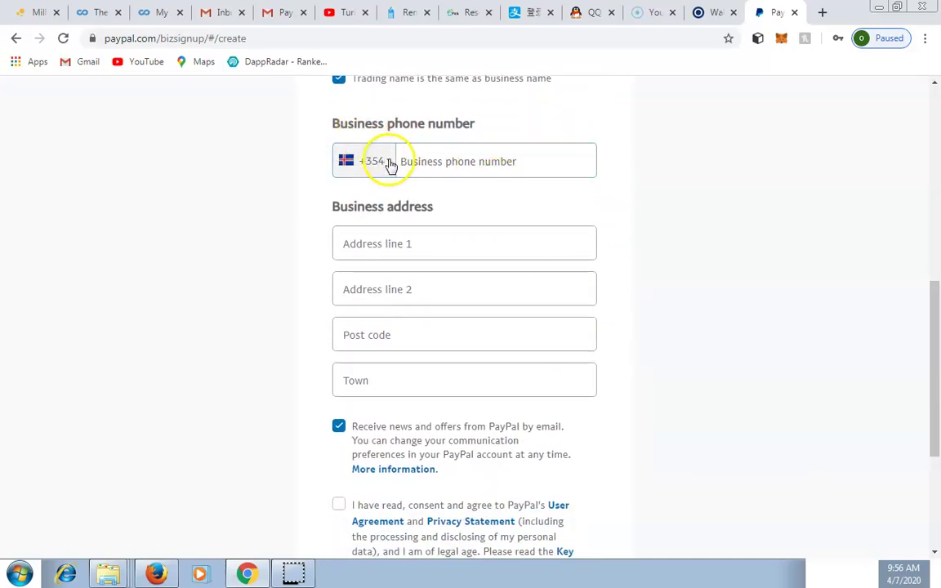
click(391, 165)
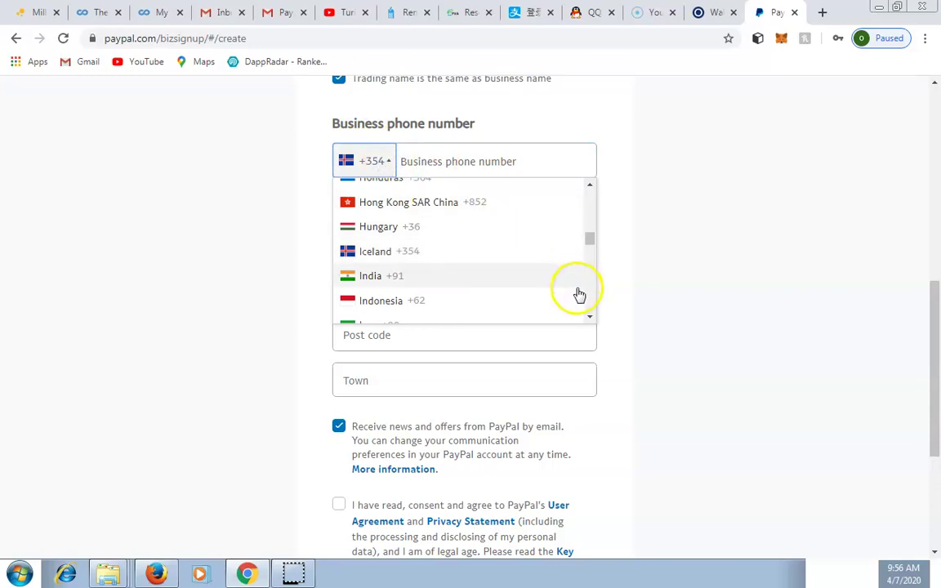
click(591, 318)
drag(591, 318, 584, 311)
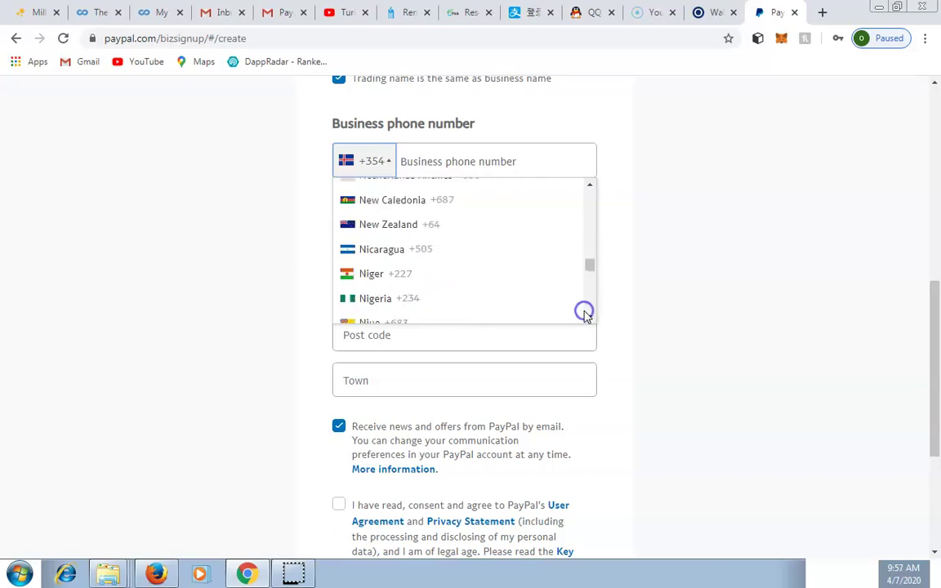
click(452, 299)
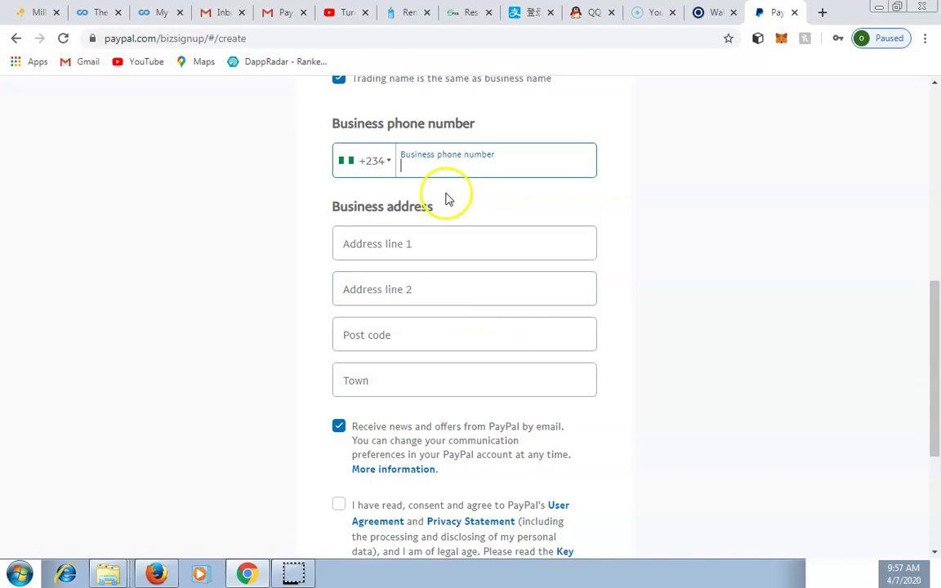
click(434, 164)
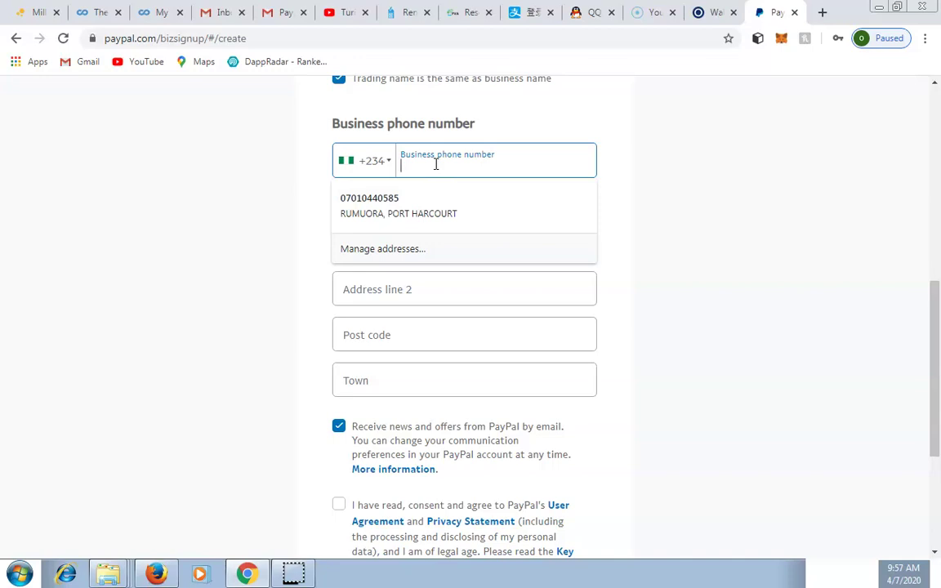
key(BackSpace)
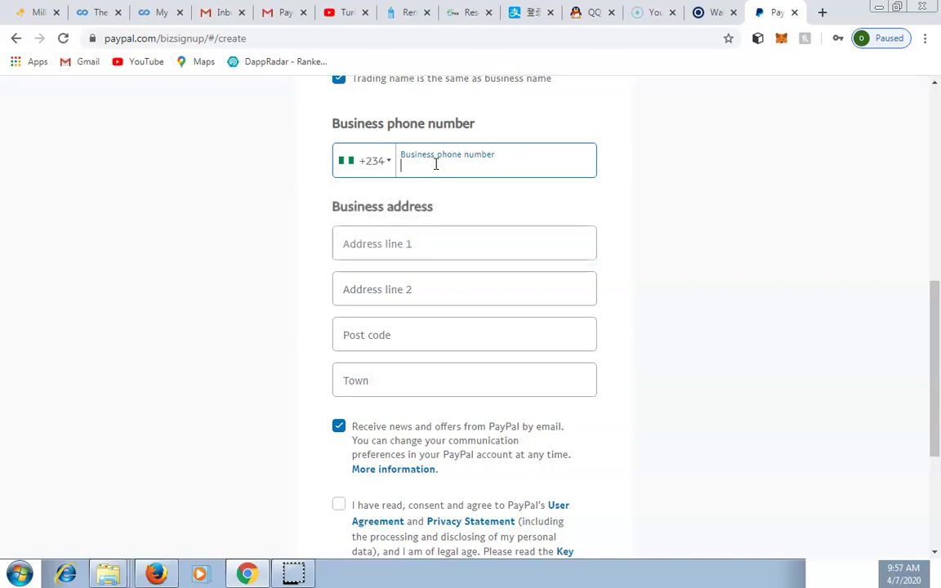
Enter the business phone number and fill address line 1 from the saved suggestion
text(7066)
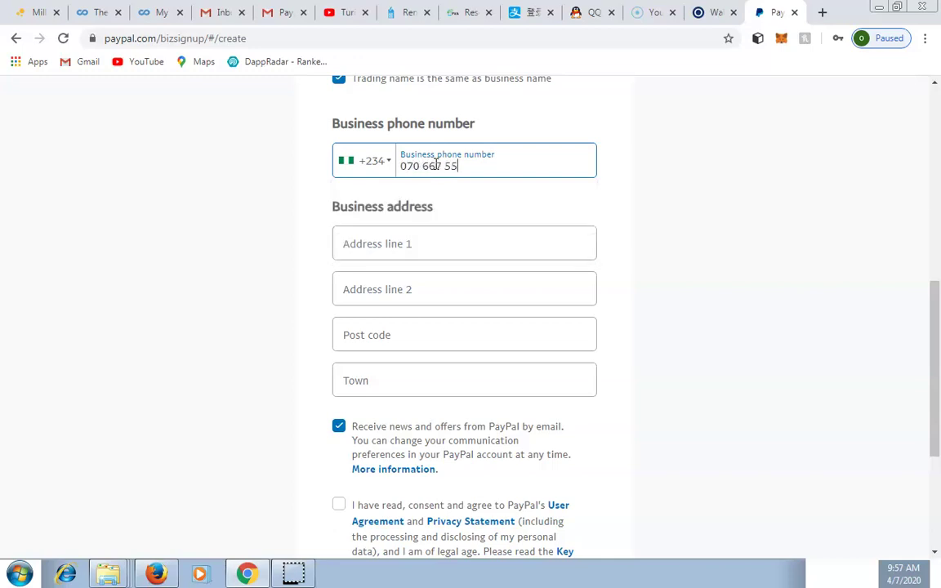
click(430, 243)
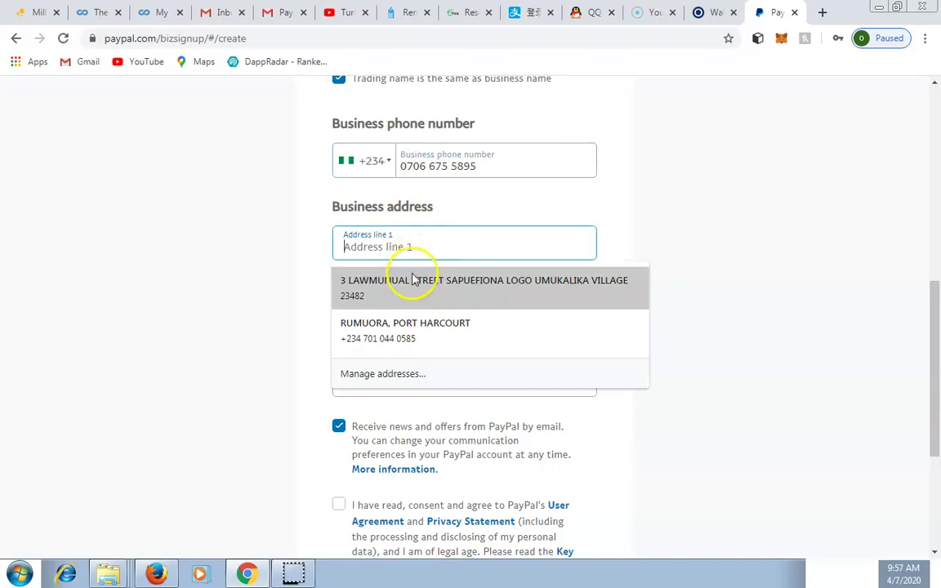
click(412, 288)
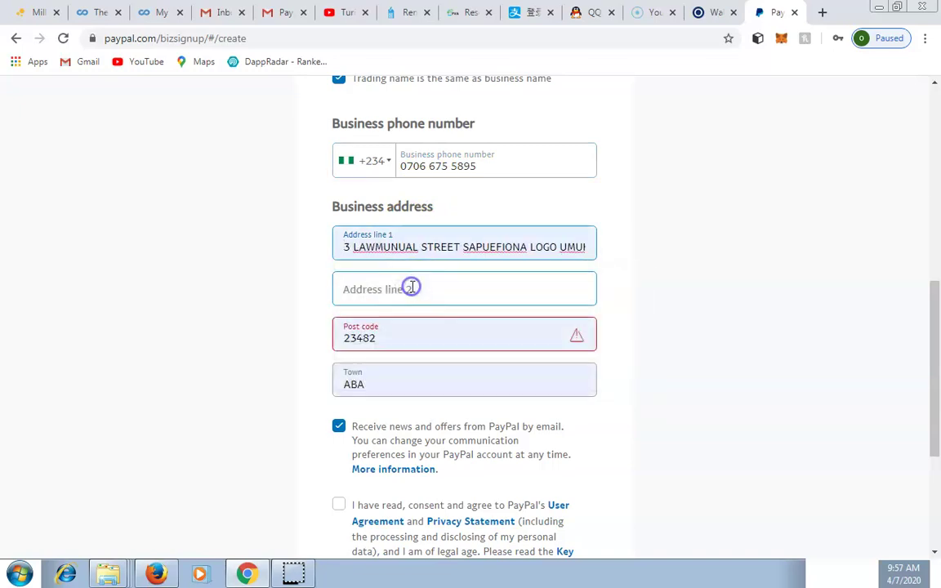
click(645, 286)
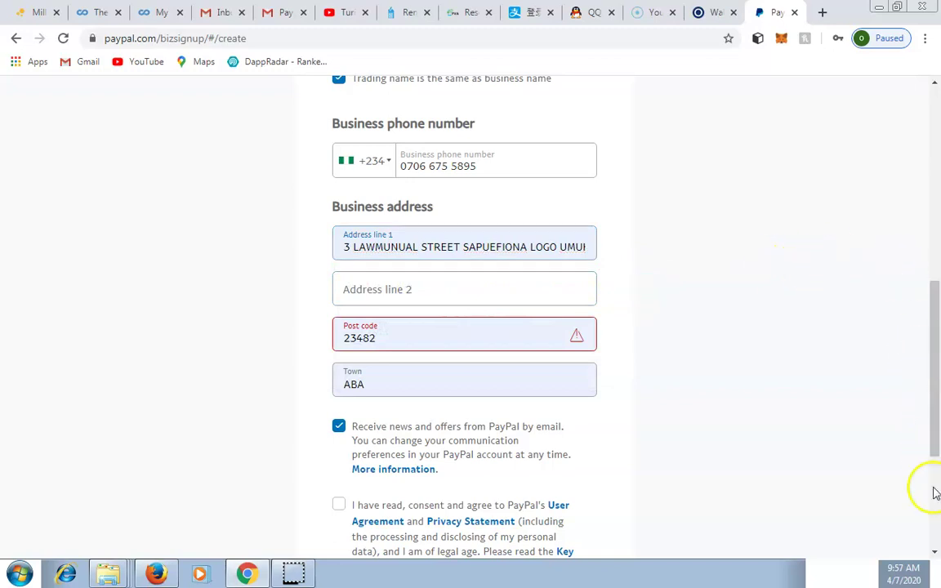
Dismiss the autofill dropdown on the post code field, keeping 23482 and ABA
scroll(936, 554, down, 2)
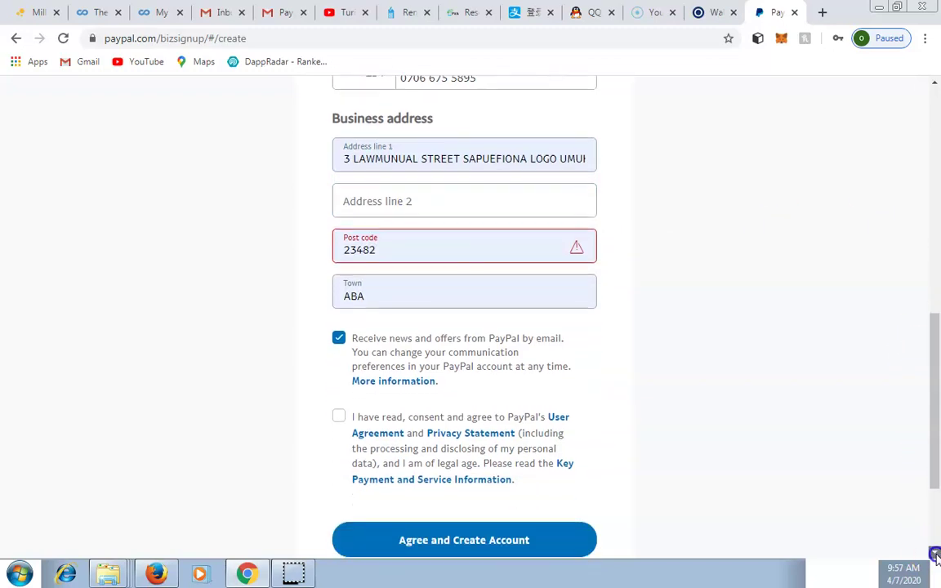
click(402, 244)
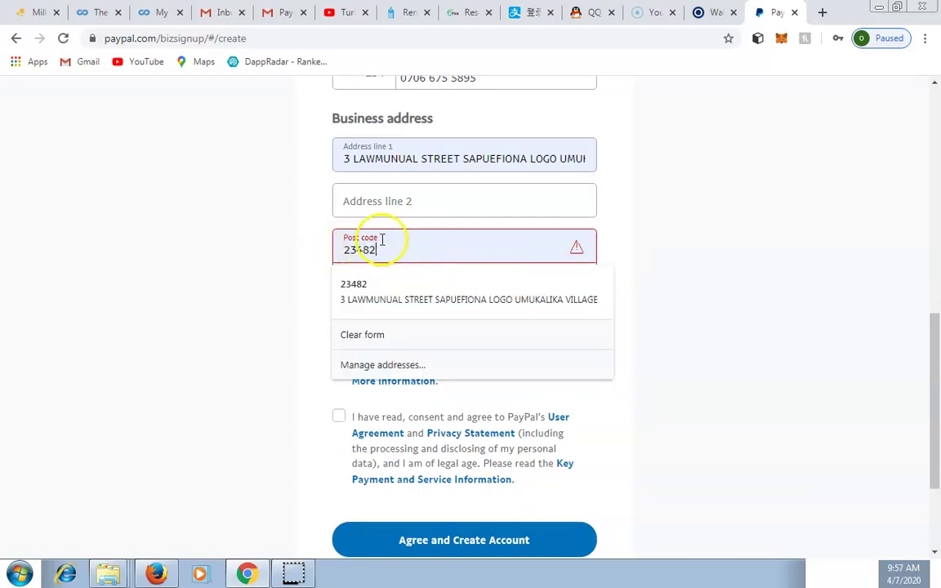
click(713, 148)
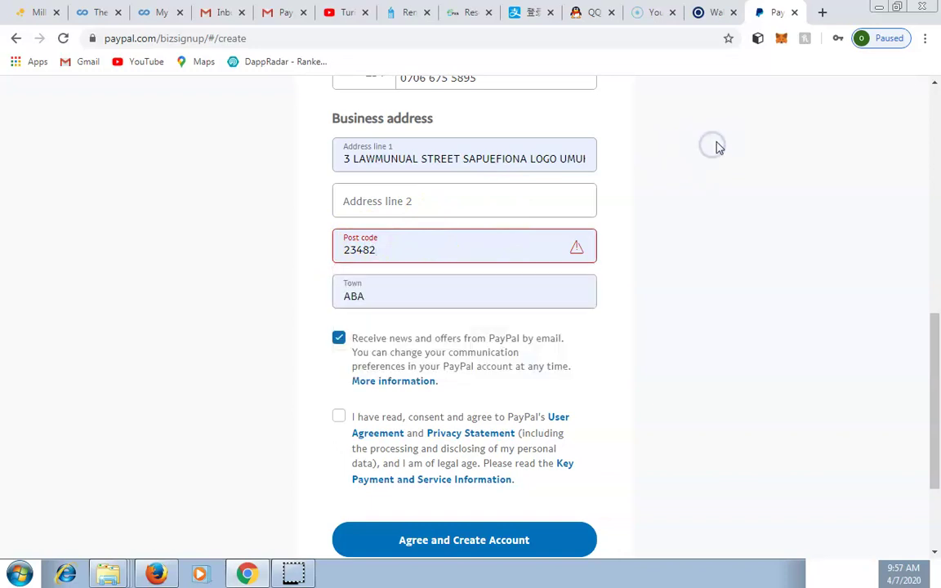
In a new tab, search Google for 'aba postal code'
click(820, 9)
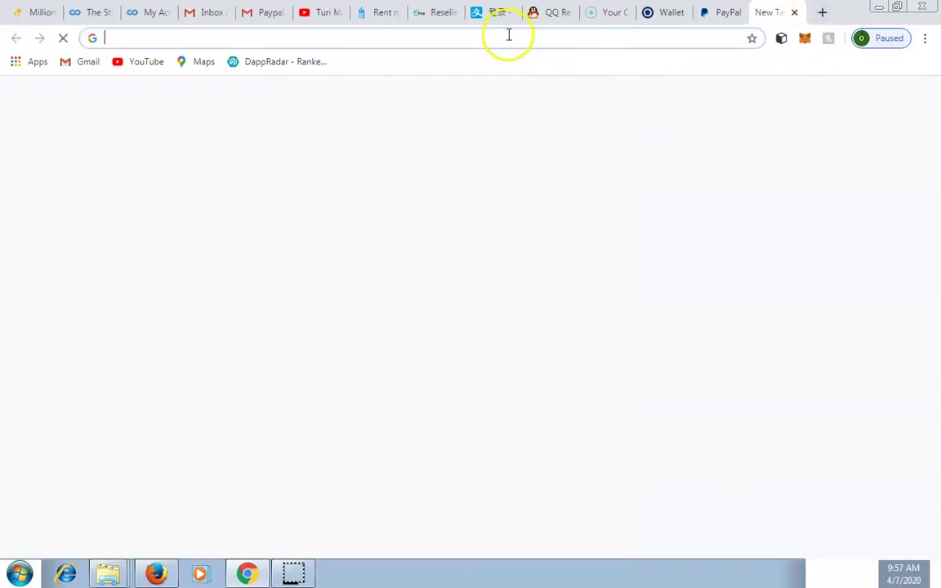
text(GOO)
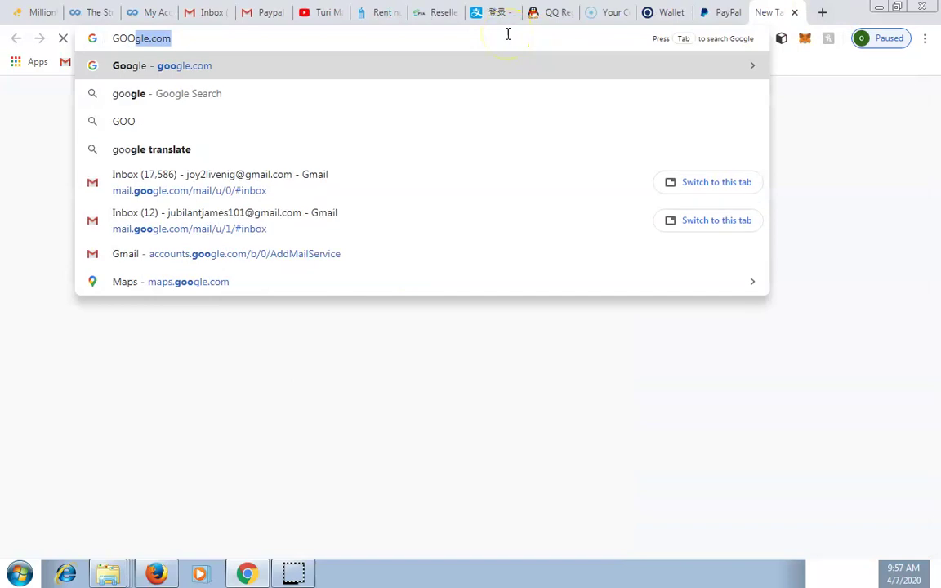
key(Return)
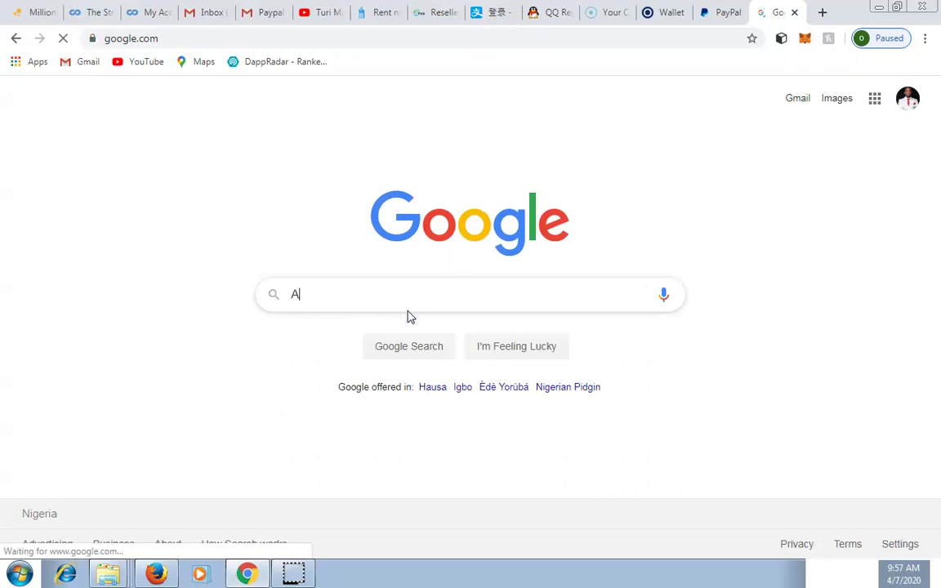
key(BackSpace)
text(BA)
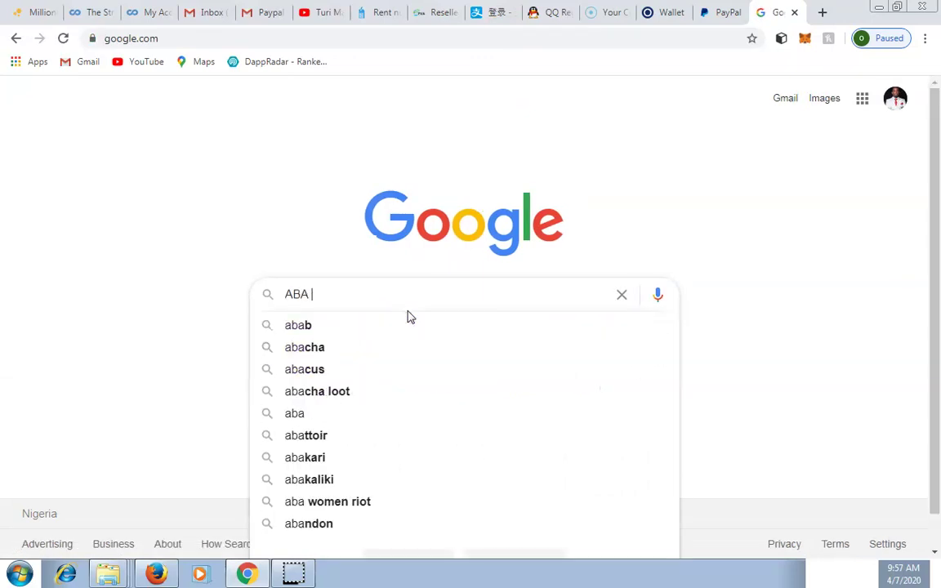
click(342, 352)
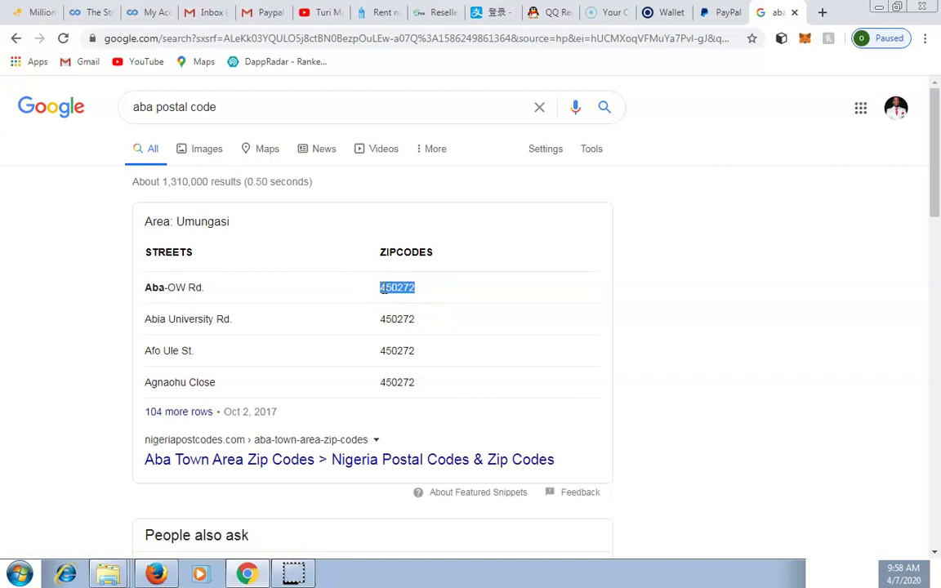
Copy the zipcode 450272 from the results and return to the PayPal form
right_click(382, 288)
click(418, 301)
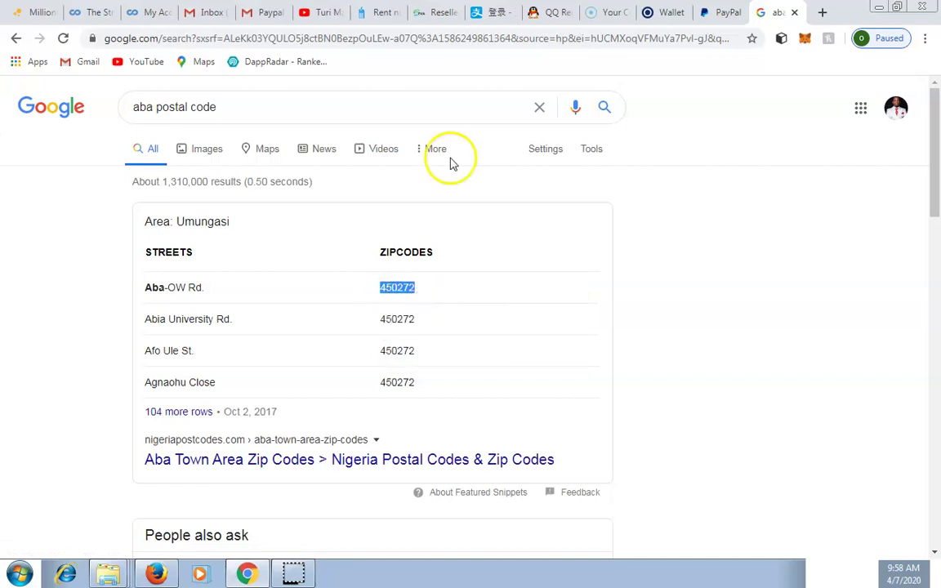
click(723, 11)
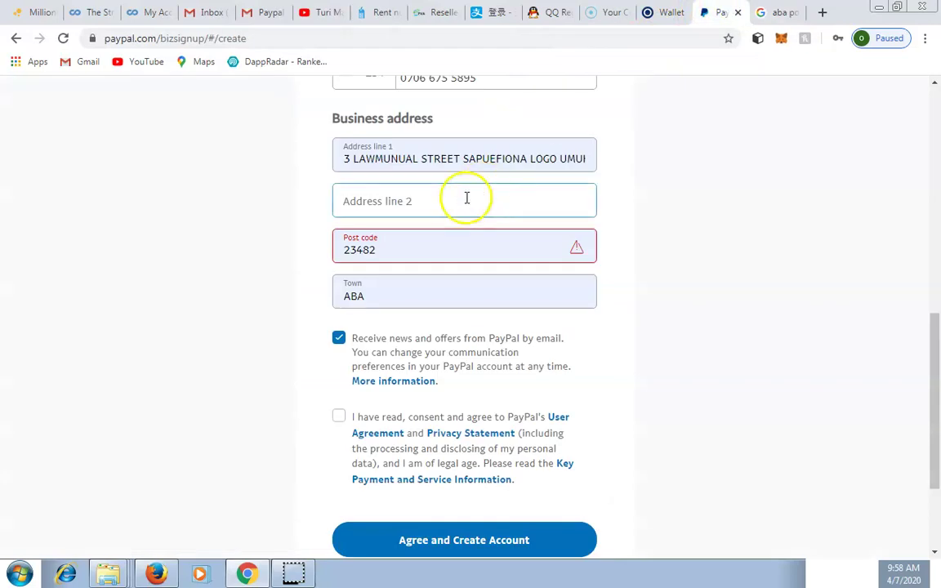
Replace the old post code 23482 with 450272
click(426, 248)
key(BackSpace)
key(BackSpace)
key(BackSpace)
key(BackSpace)
key(BackSpace)
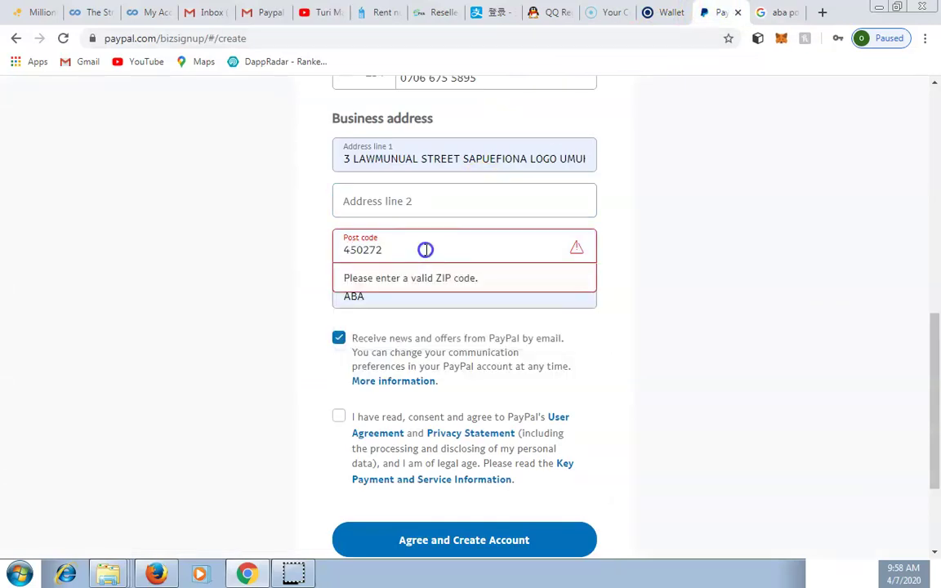
click(279, 264)
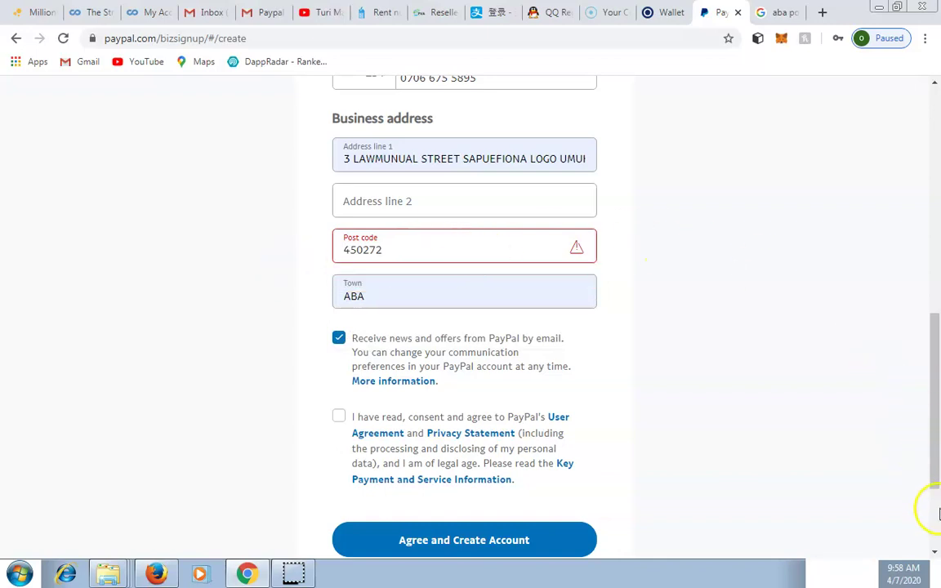
click(936, 556)
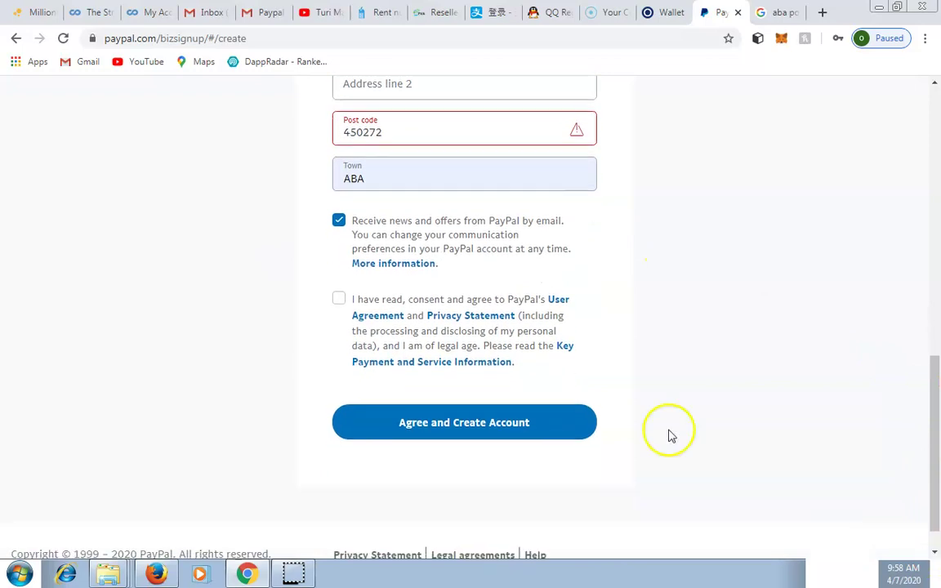
Agree to the user agreement and privacy statement, submit, and return to the rejected post code
click(340, 299)
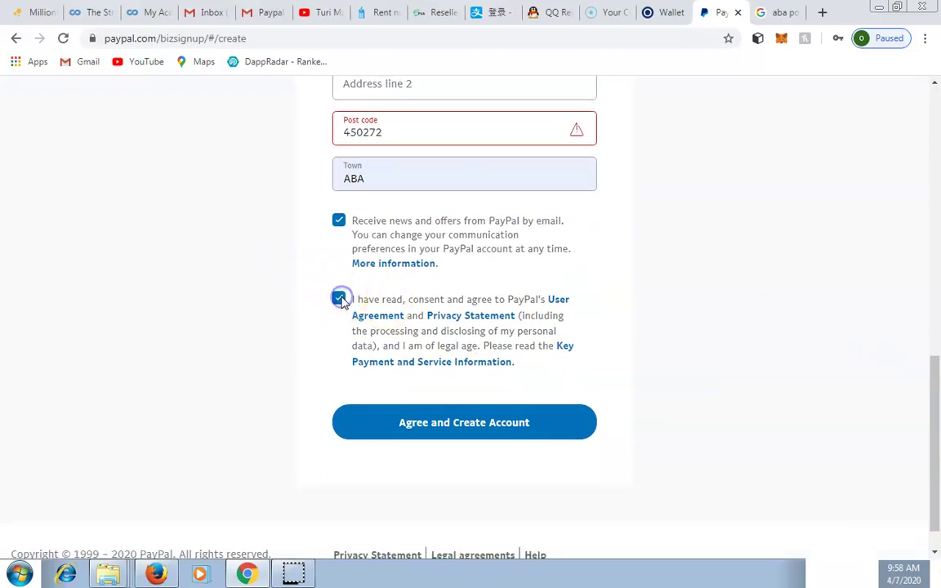
click(447, 429)
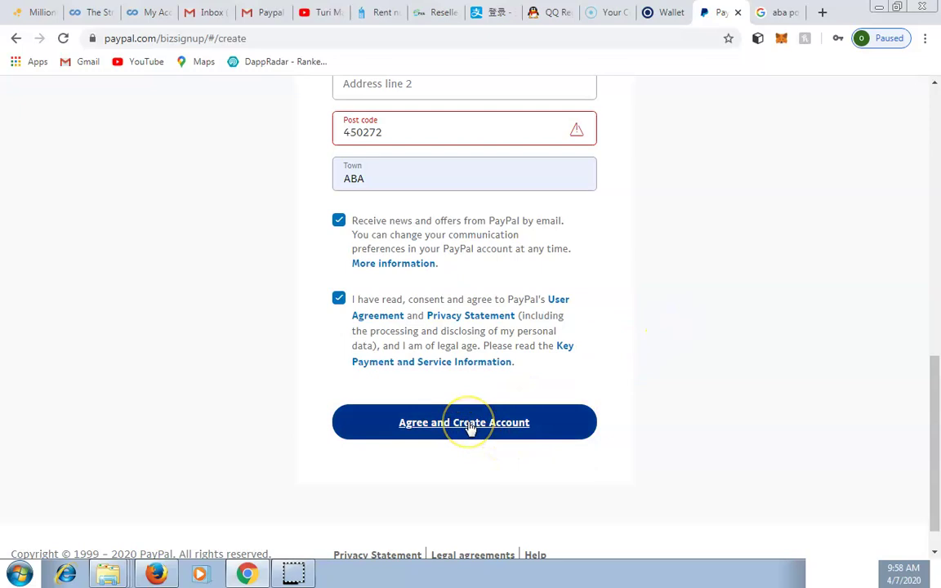
click(707, 276)
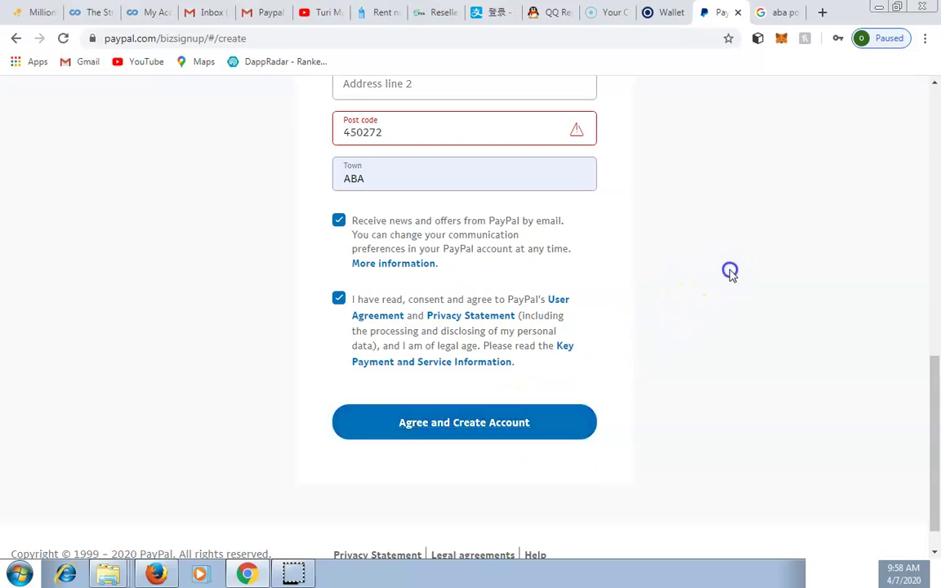
scroll(729, 270, up, 2)
scroll(731, 274, up, 1)
click(658, 276)
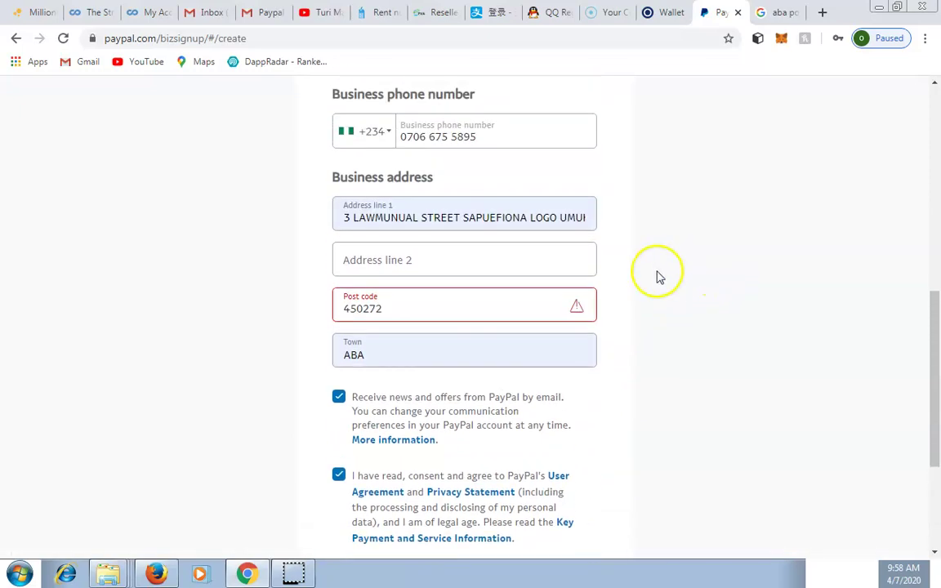
click(545, 302)
Change the post code from 450272 to 234, close the autofill suggestions, and submit Agree and Create Account
click(445, 310)
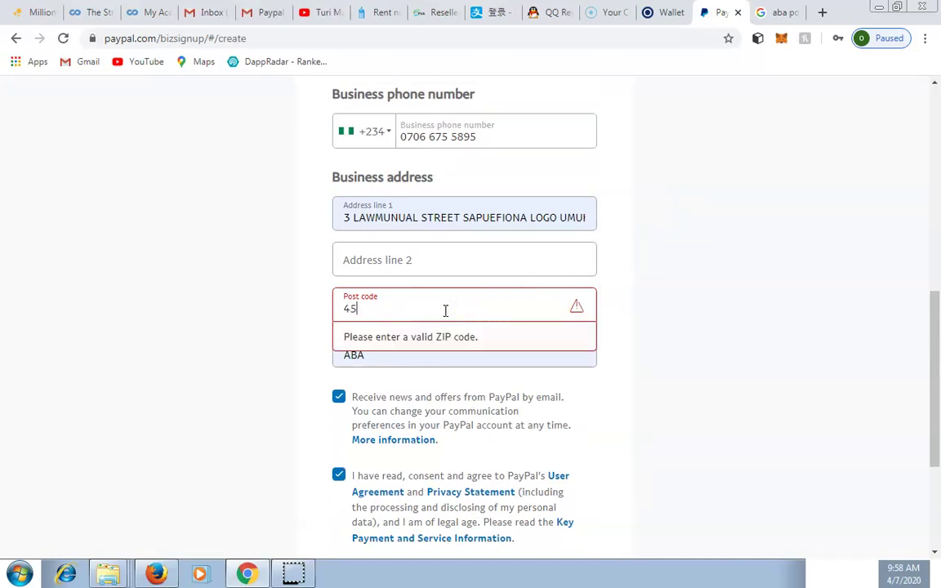
text(234)
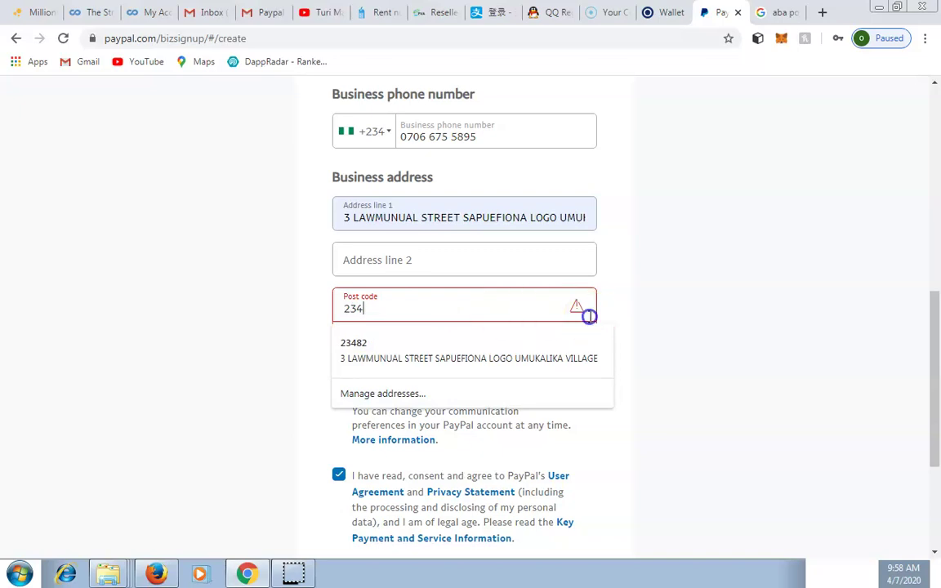
click(697, 296)
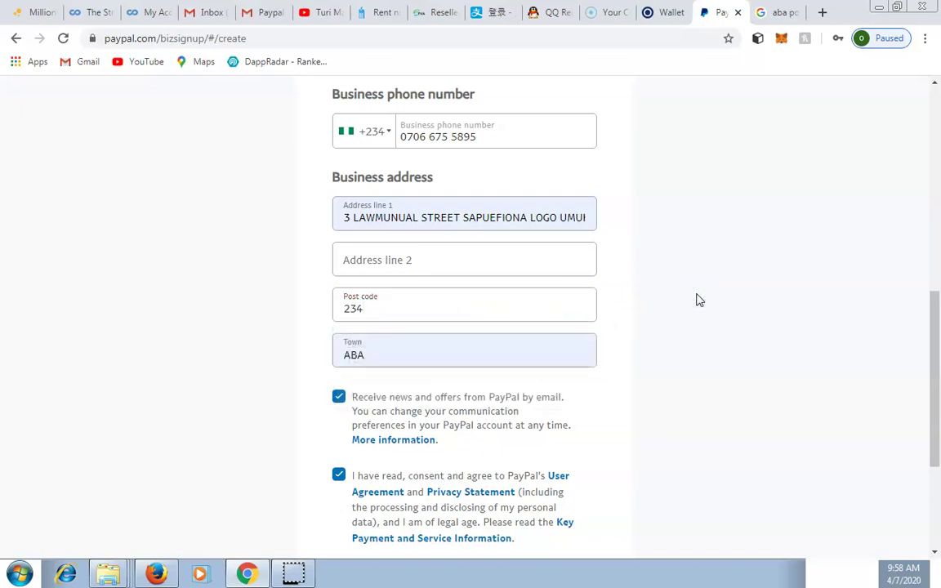
click(933, 552)
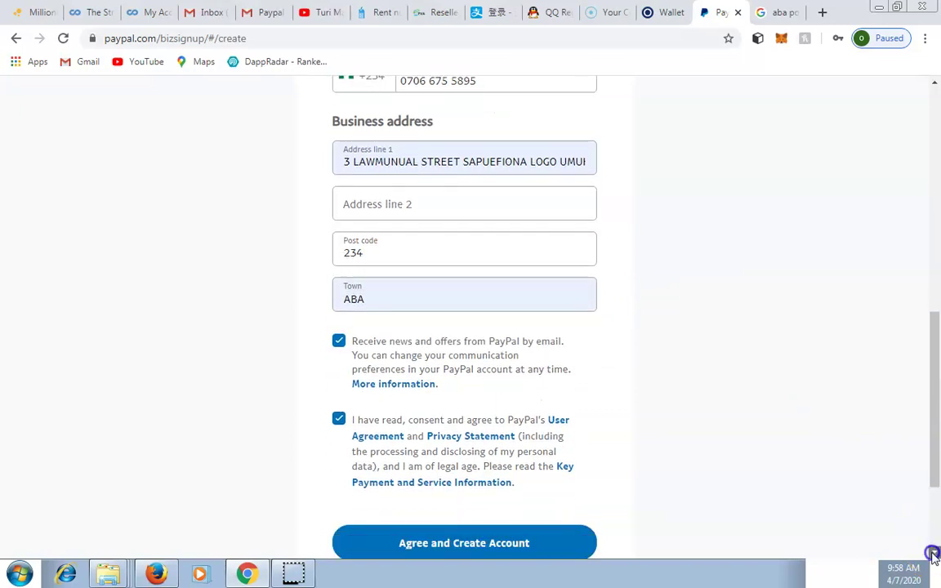
click(934, 553)
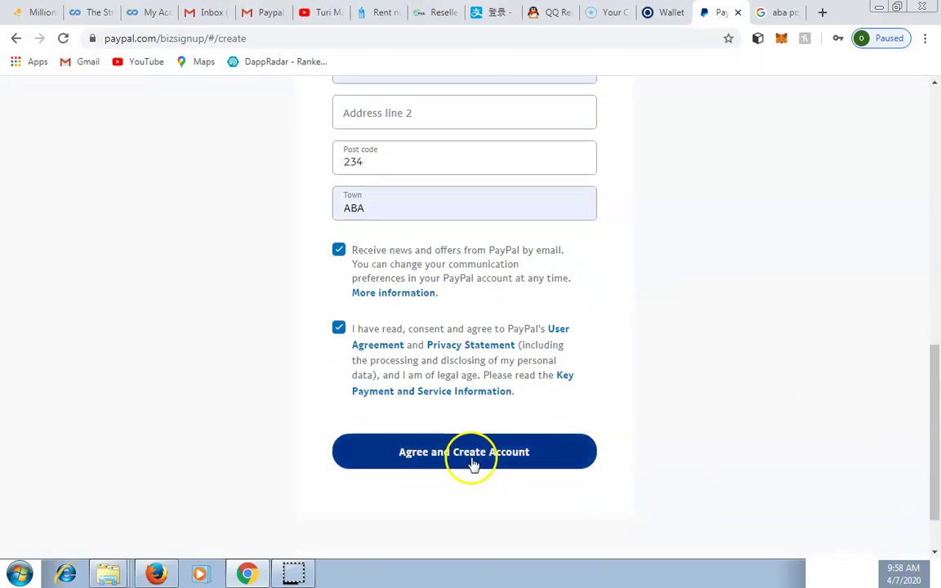
click(466, 458)
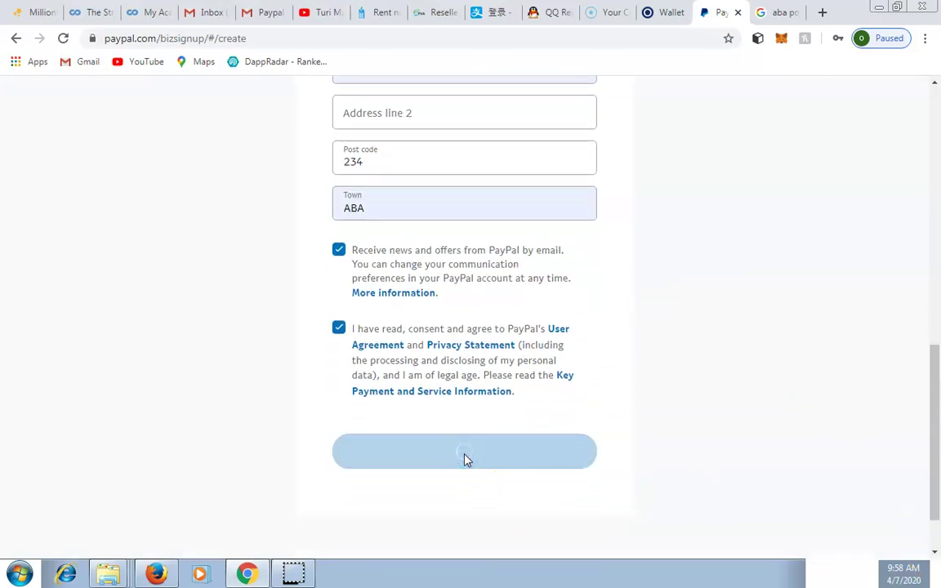
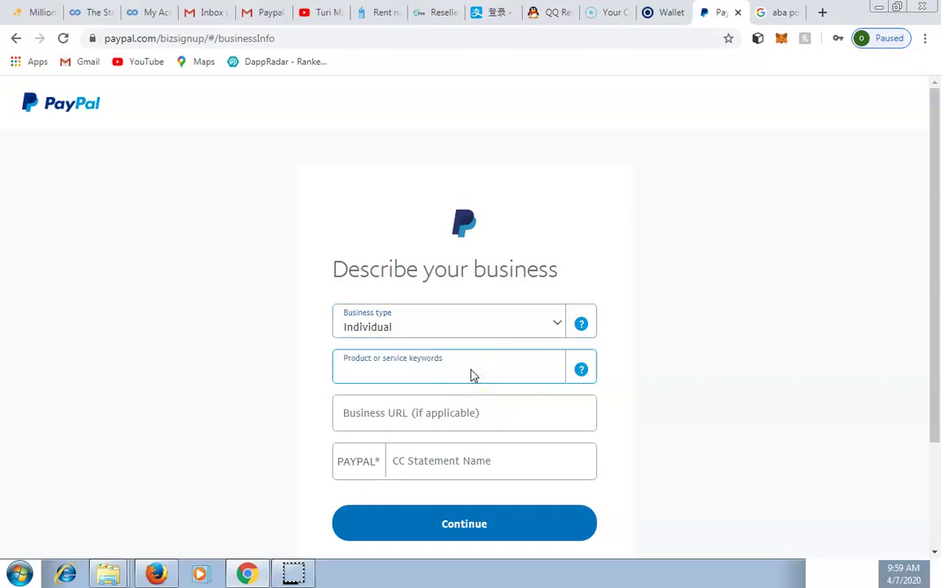
Search the product keywords for 'mark' and select Direct Marketing-Other Direct Marketers
click(471, 374)
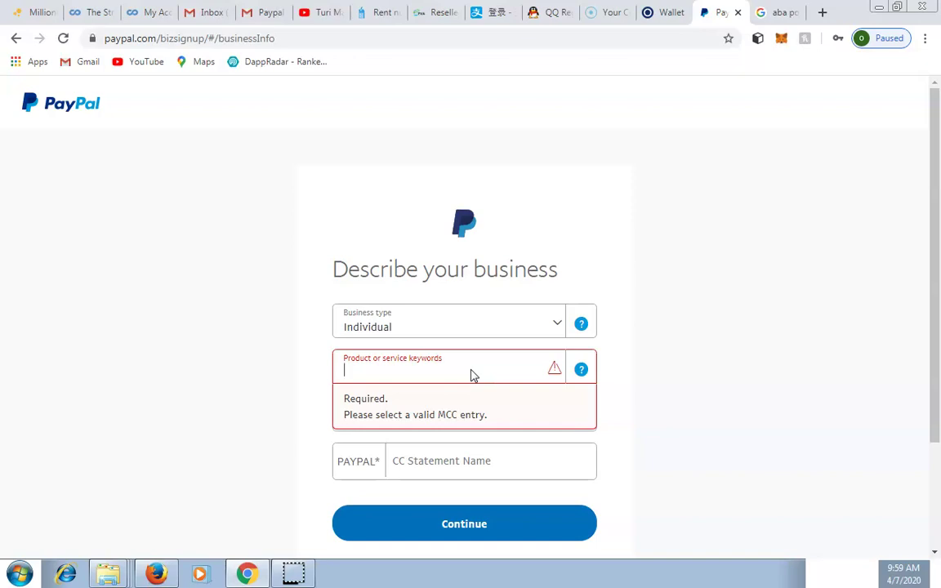
text(LO)
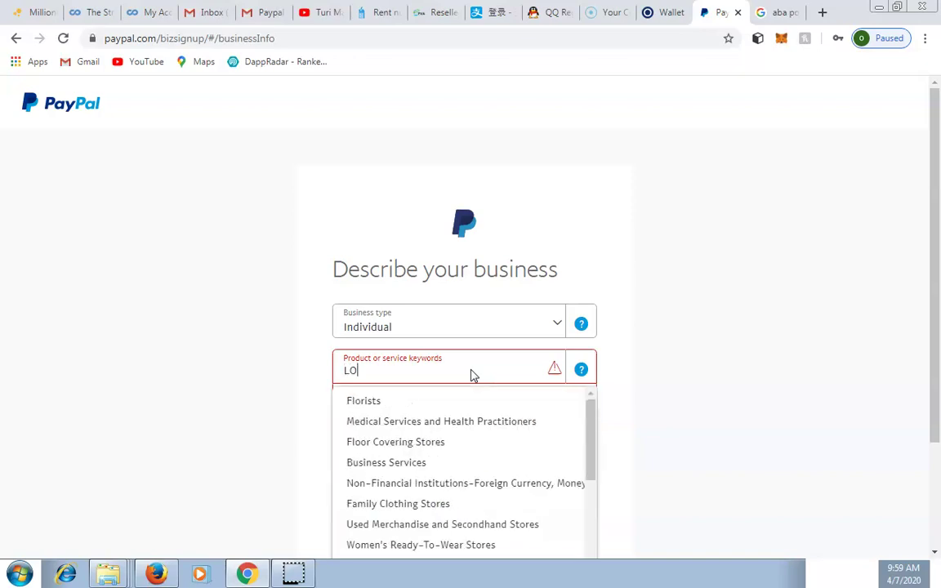
text(g)
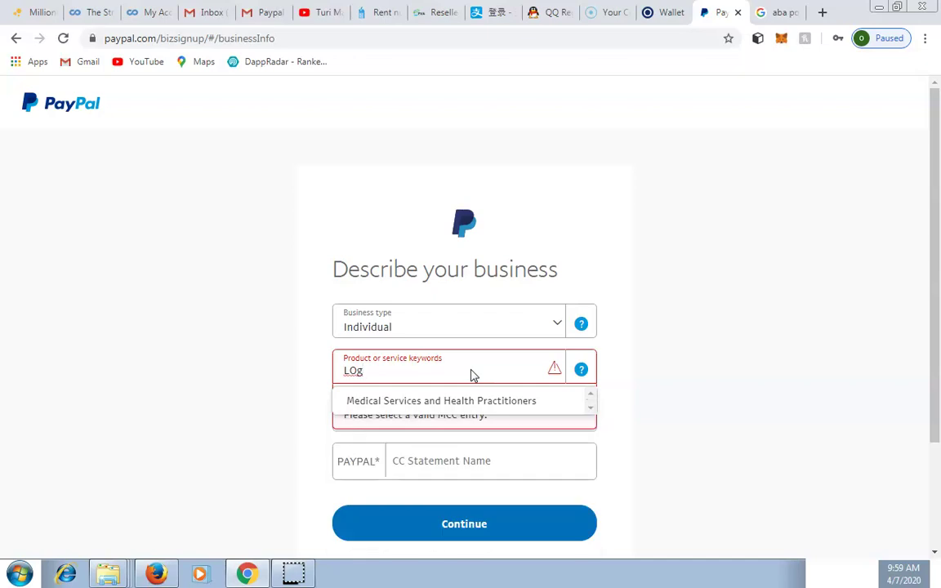
key(BackSpace)
key(BackSpace)
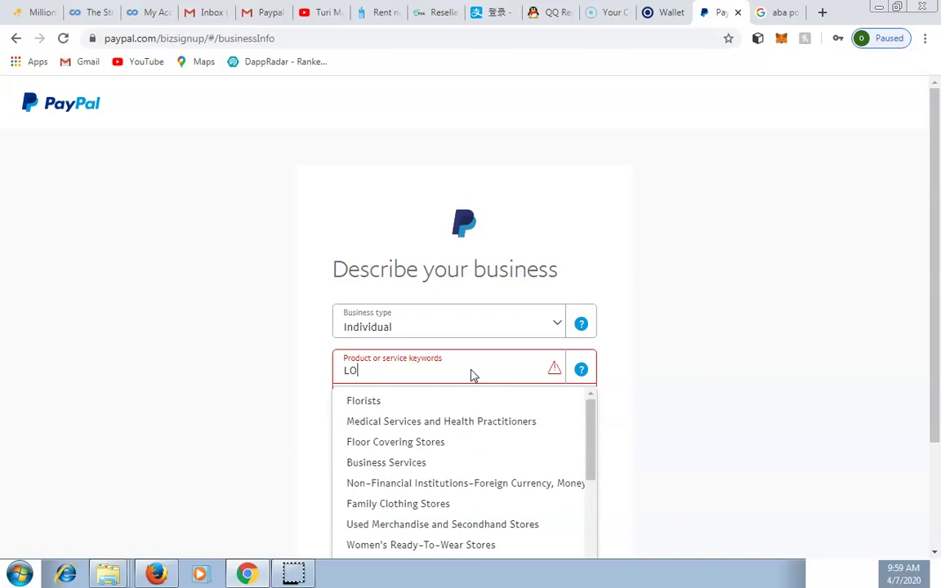
key(BackSpace)
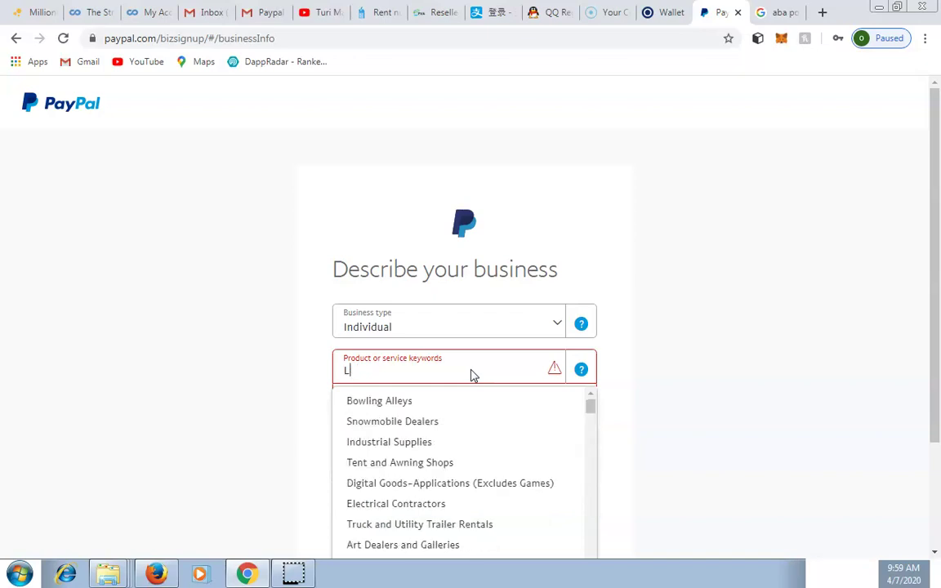
scroll(834, 390, down, 2)
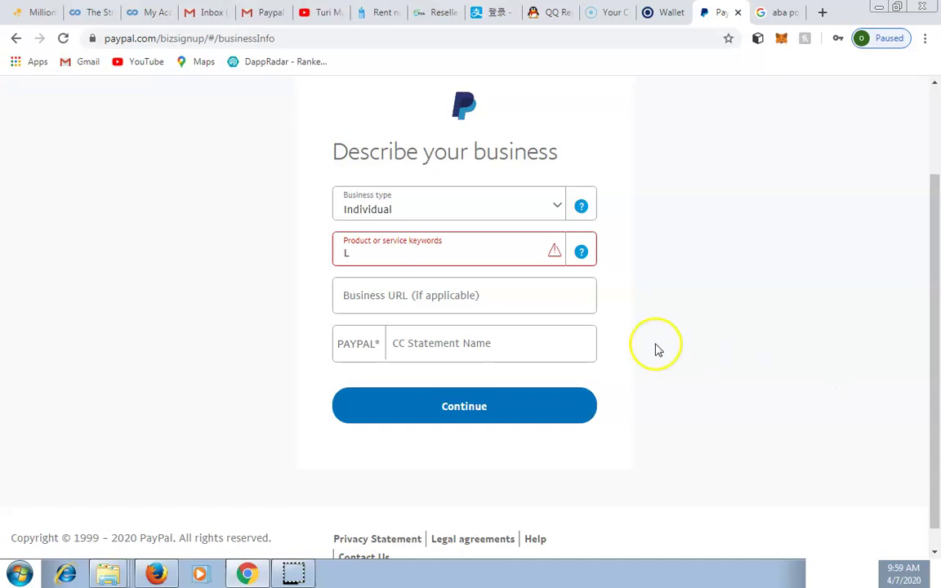
click(483, 254)
key(BackSpace)
text(ma)
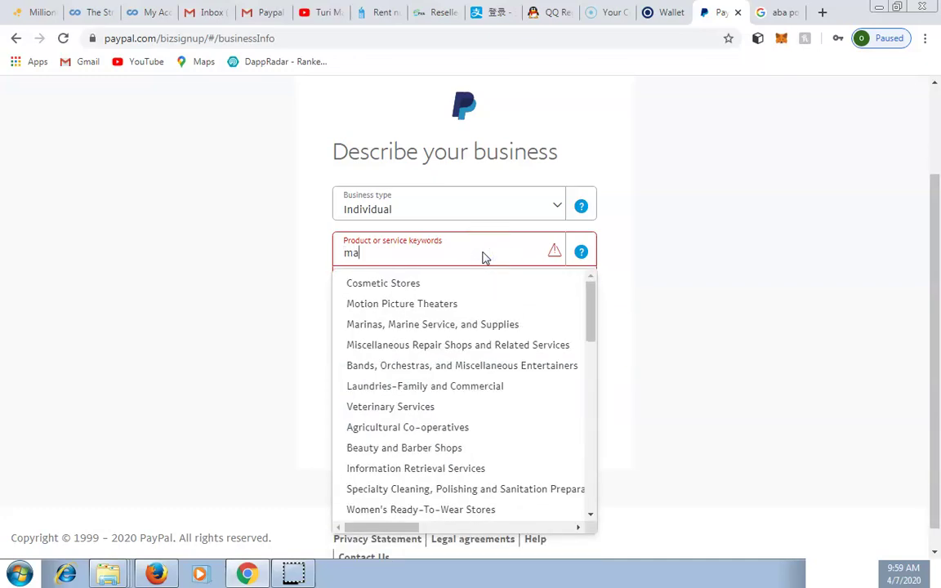
text(r)
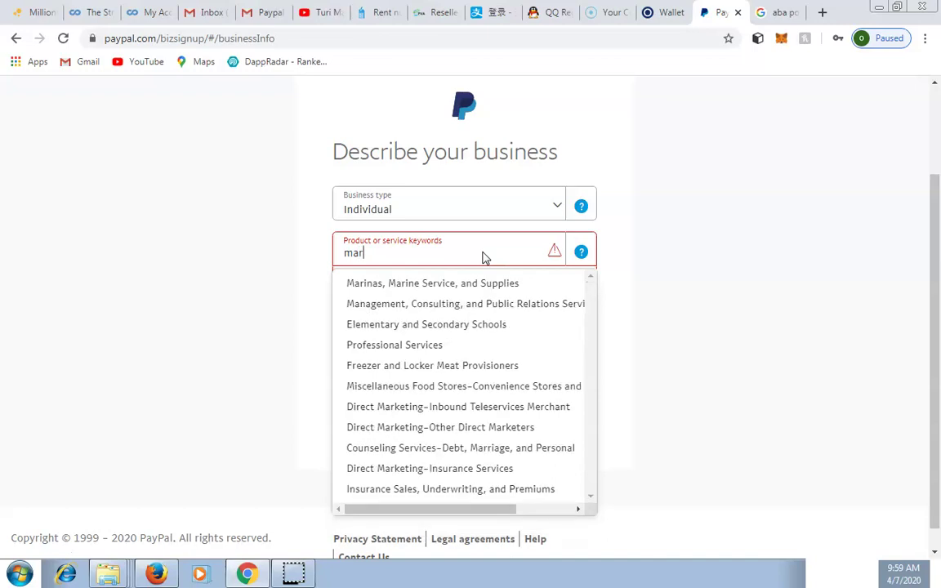
text(k)
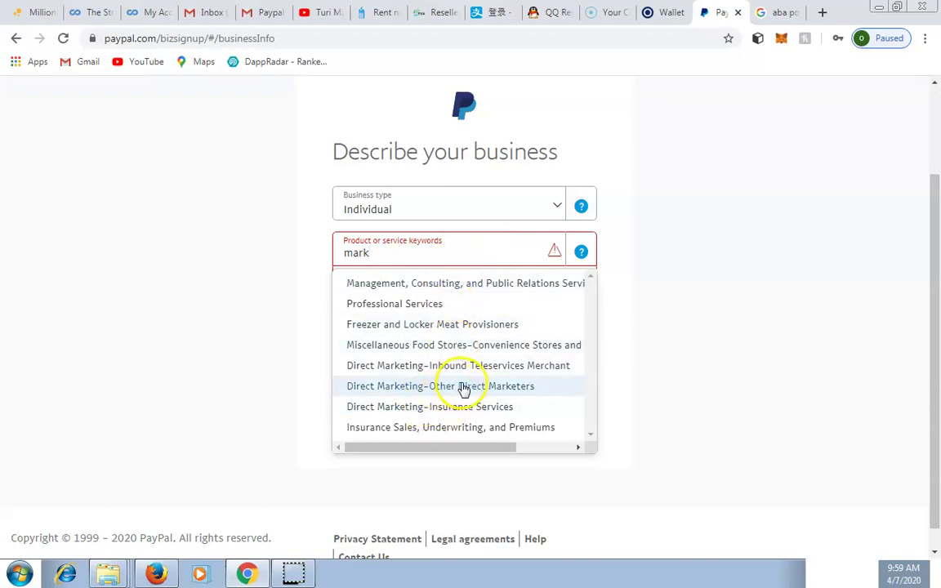
click(455, 387)
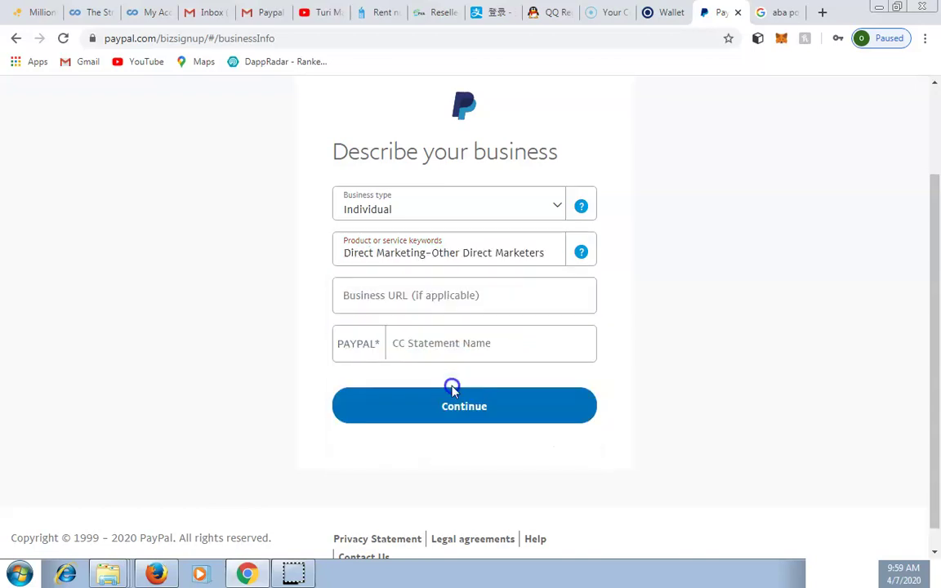
Enter jubizonlogistics.com as the business URL, add a card statement name, and continue
click(450, 296)
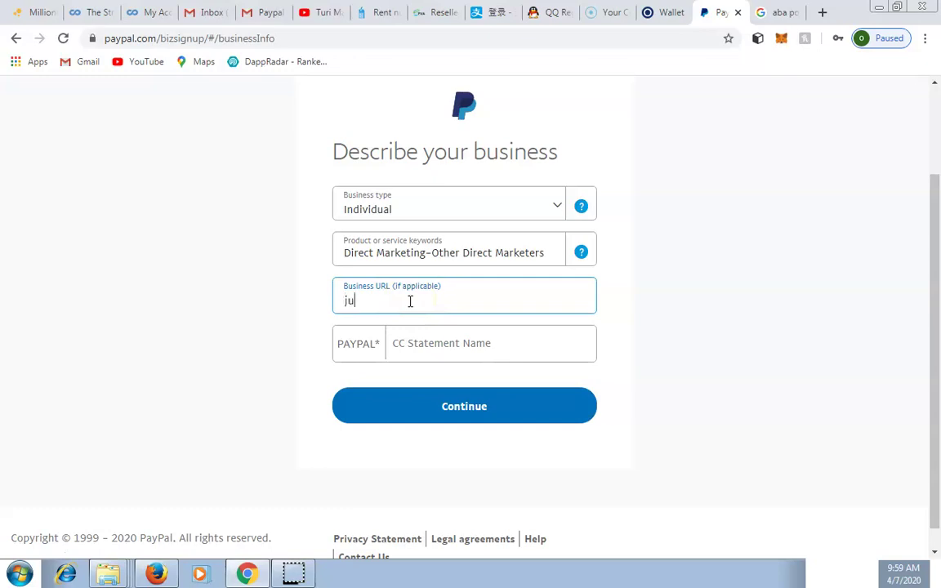
text(nlogistics.com)
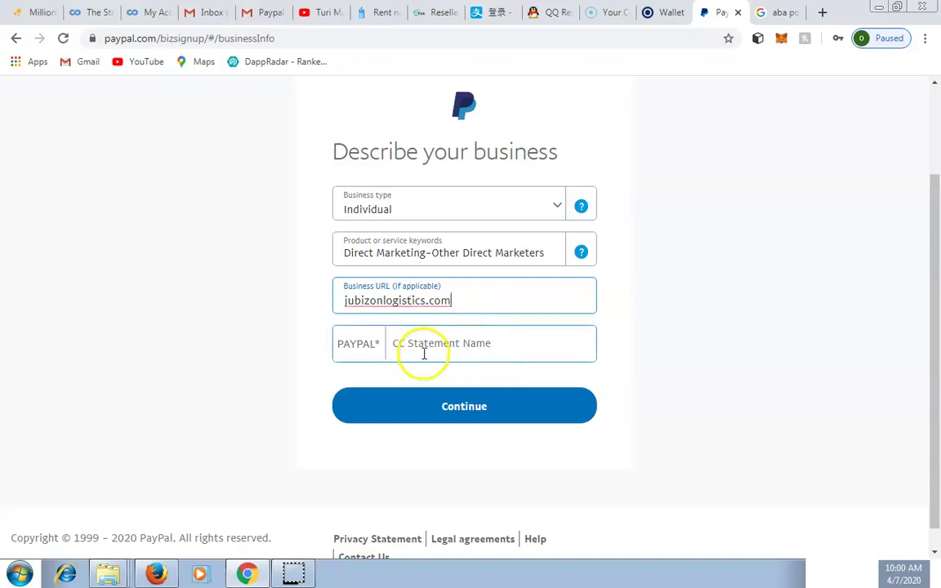
click(423, 352)
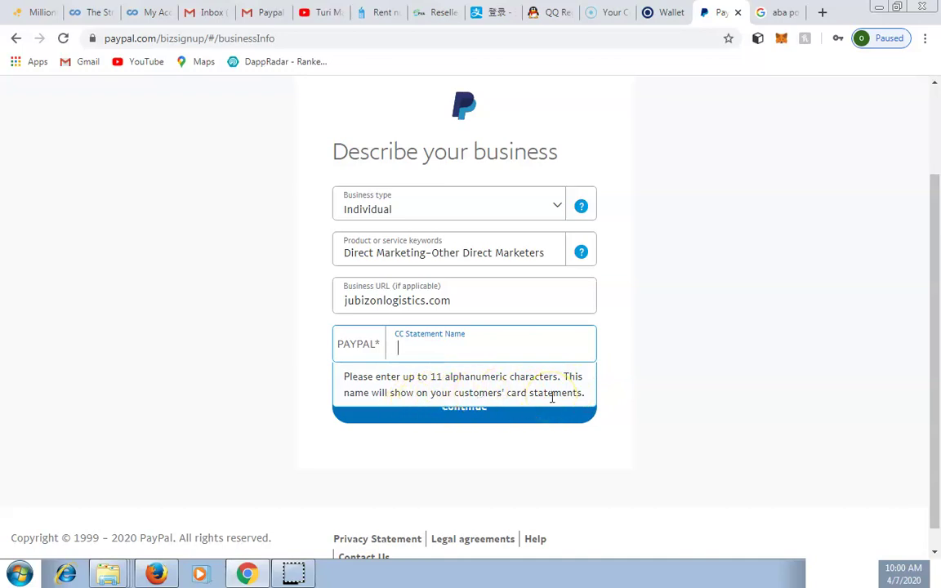
click(481, 346)
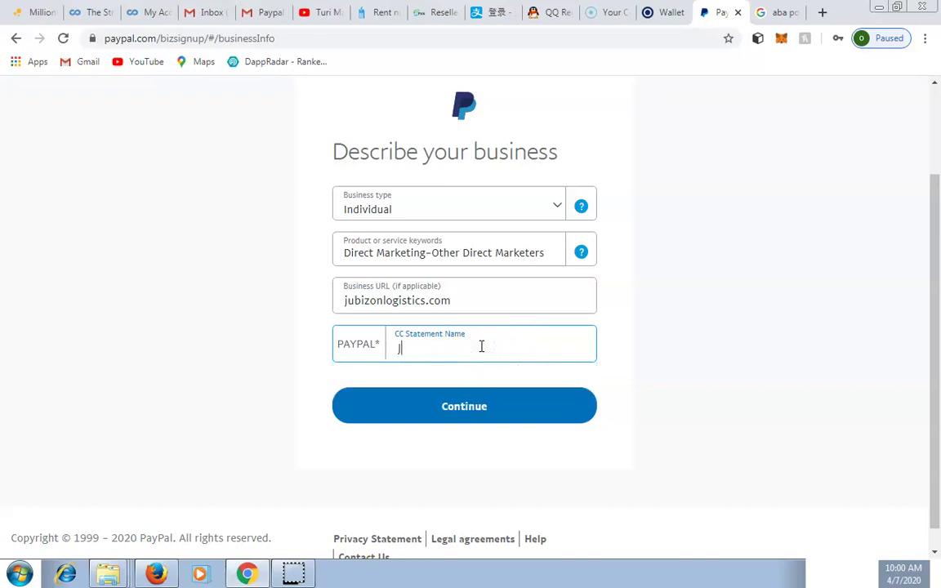
click(464, 406)
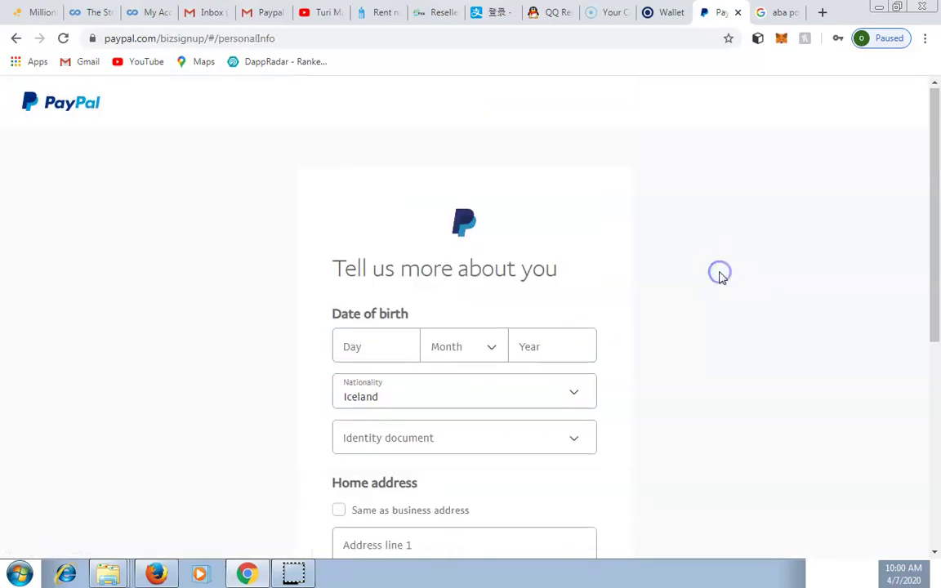
Enter 21 as the day of birth
scroll(720, 276, down, 2)
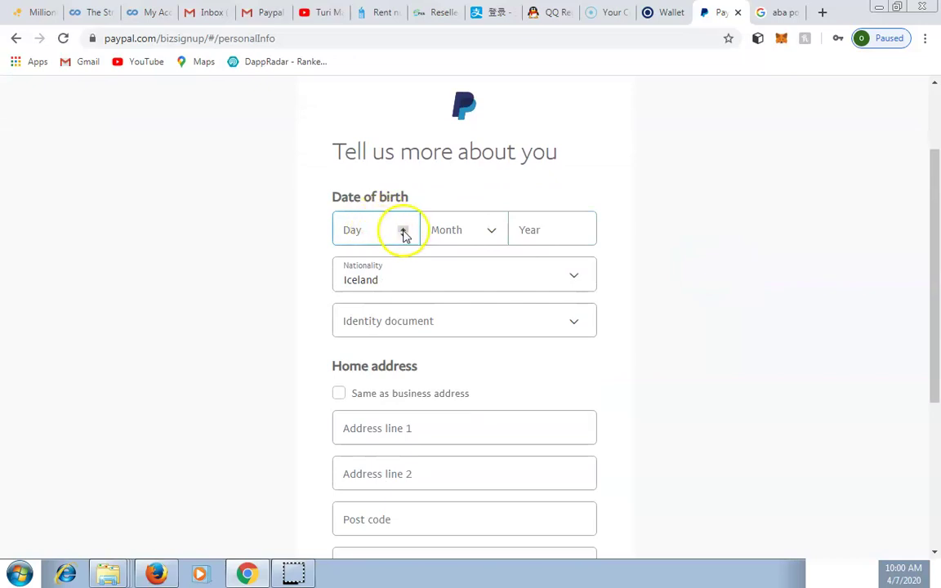
click(403, 232)
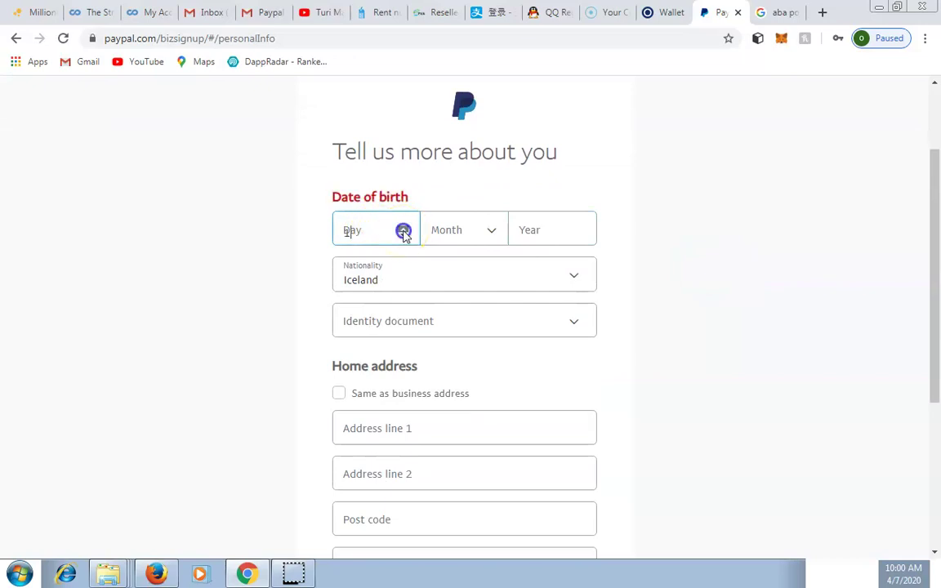
click(464, 235)
click(460, 305)
click(357, 219)
key(BackSpace)
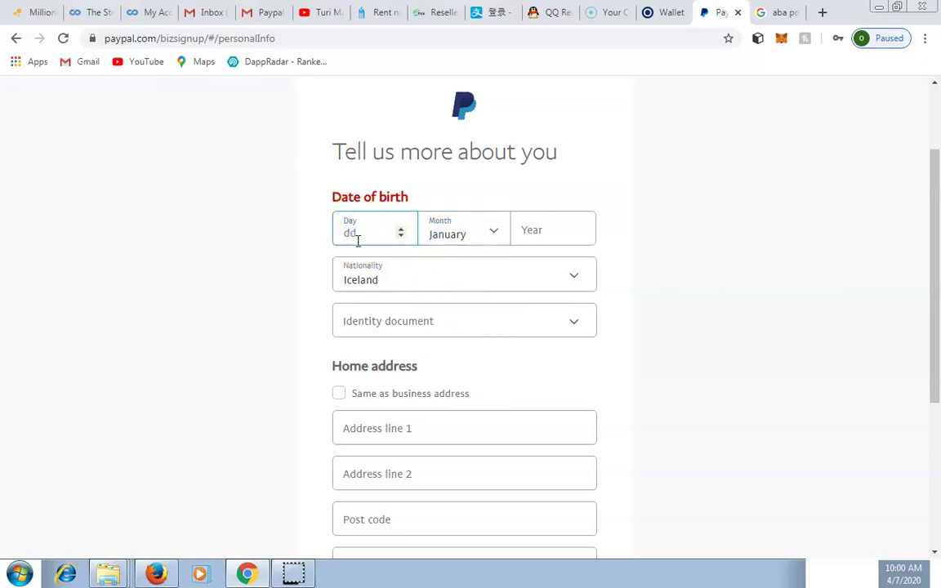
text(21)
Choose May as the birth month and enter 1990 as the birth year
click(492, 234)
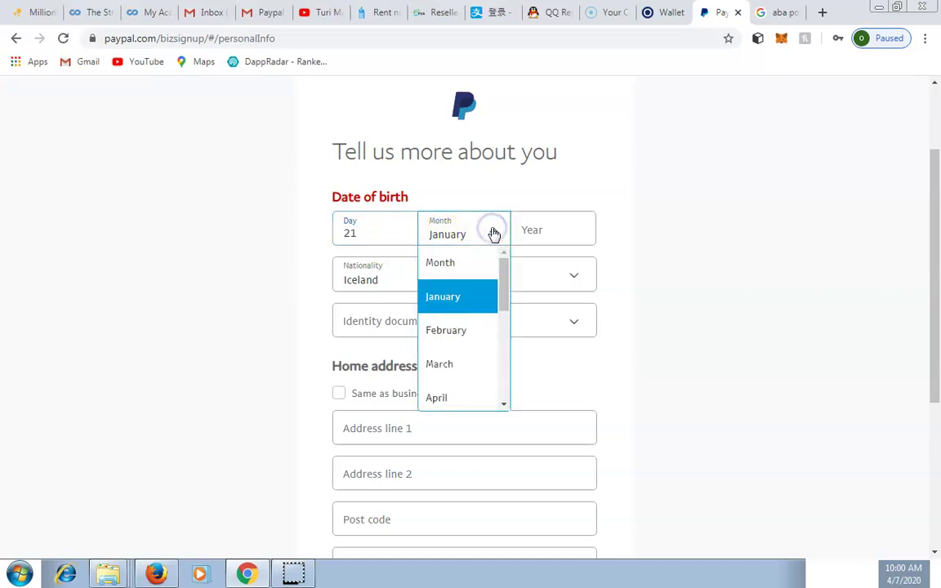
click(504, 406)
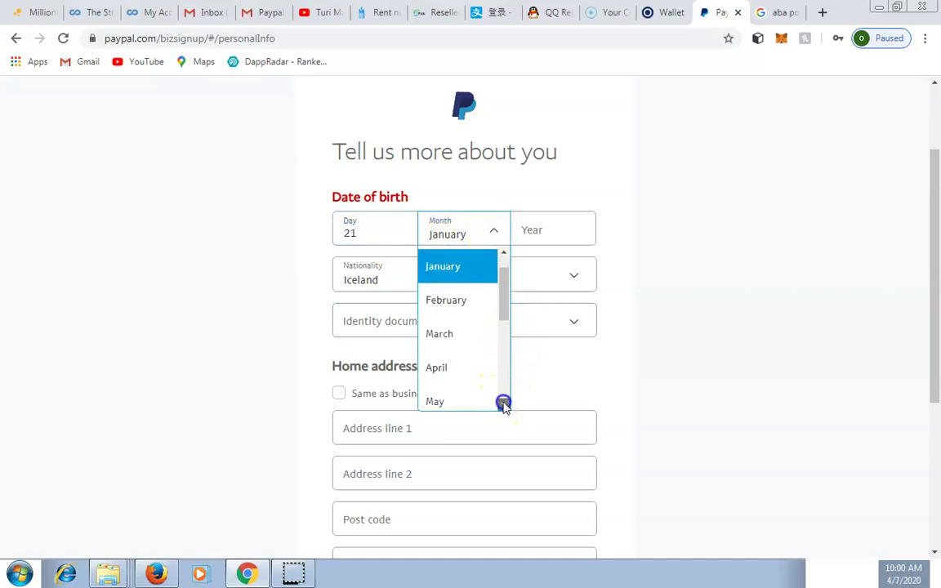
click(503, 405)
click(452, 347)
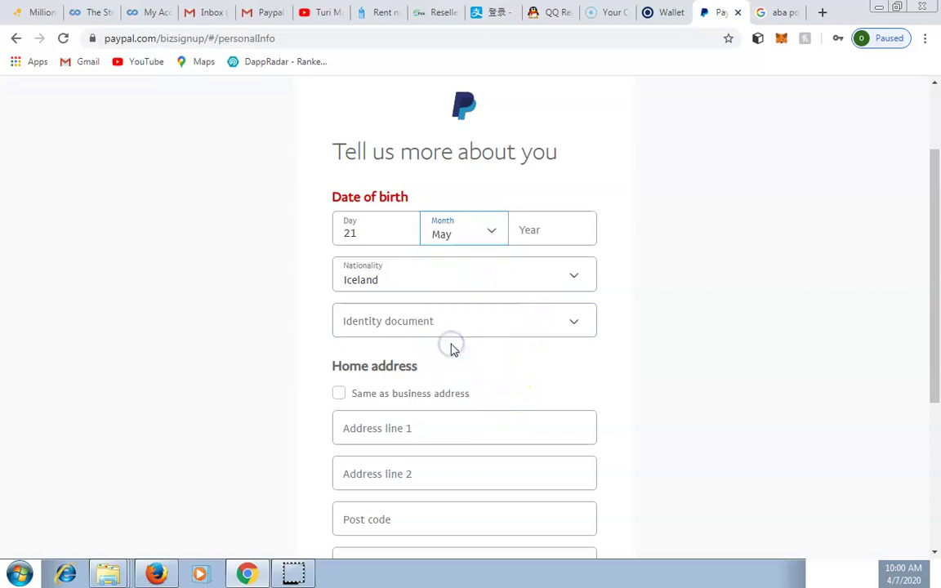
click(536, 231)
text(1)
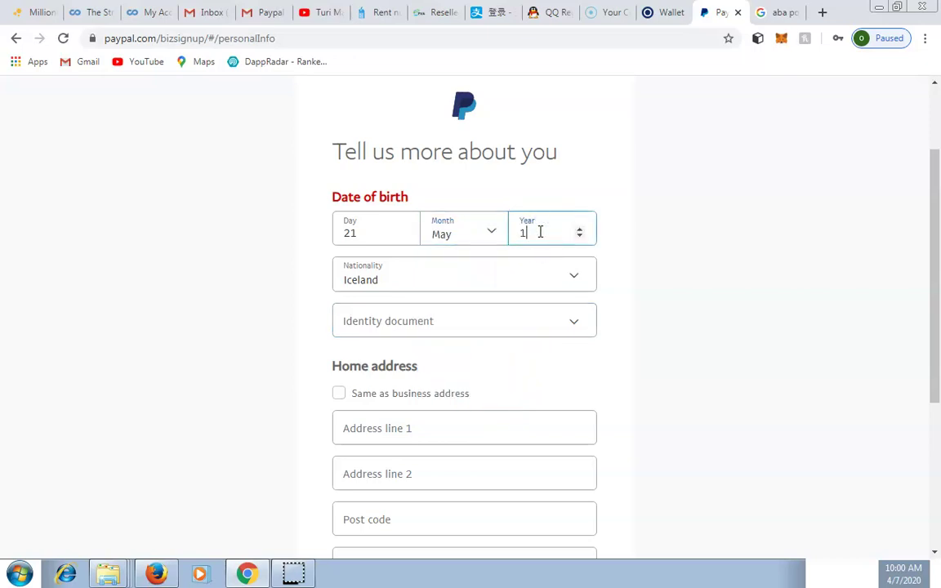
text(990)
click(573, 275)
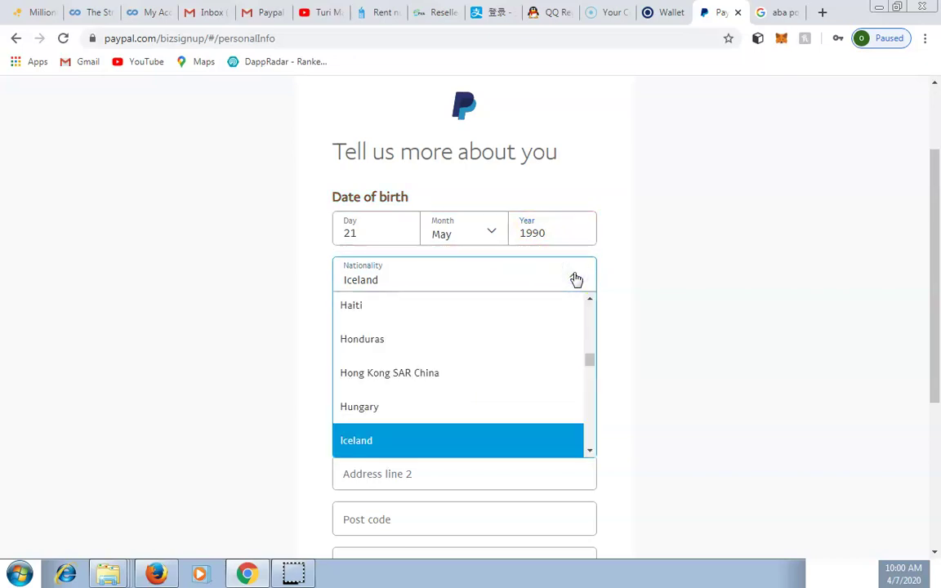
Set the nationality to Nigeria
key(n)
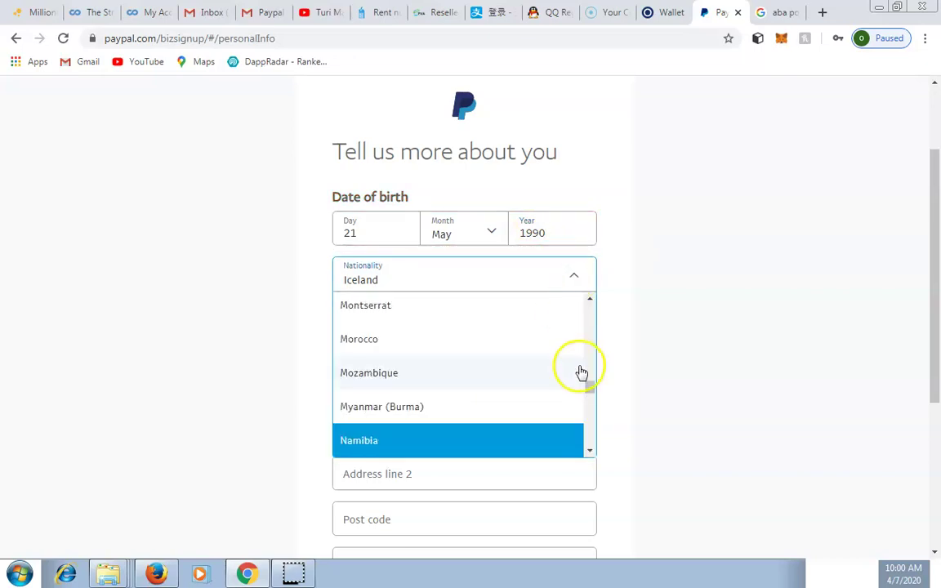
click(589, 450)
click(588, 450)
click(589, 450)
click(589, 450)
click(589, 450)
click(589, 450)
click(589, 450)
click(589, 450)
click(589, 450)
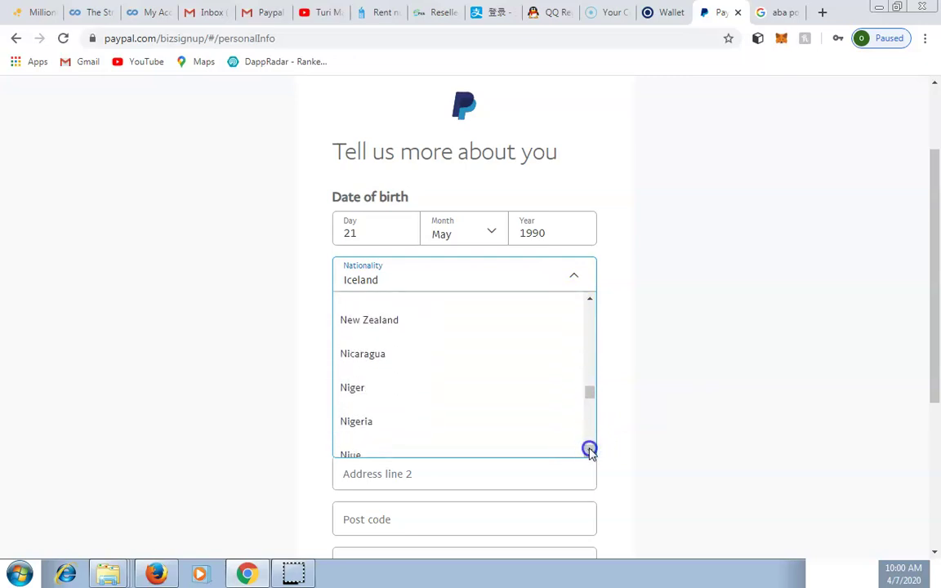
click(402, 416)
Choose National ID, enter the ID number, and tick Same as business address
click(452, 321)
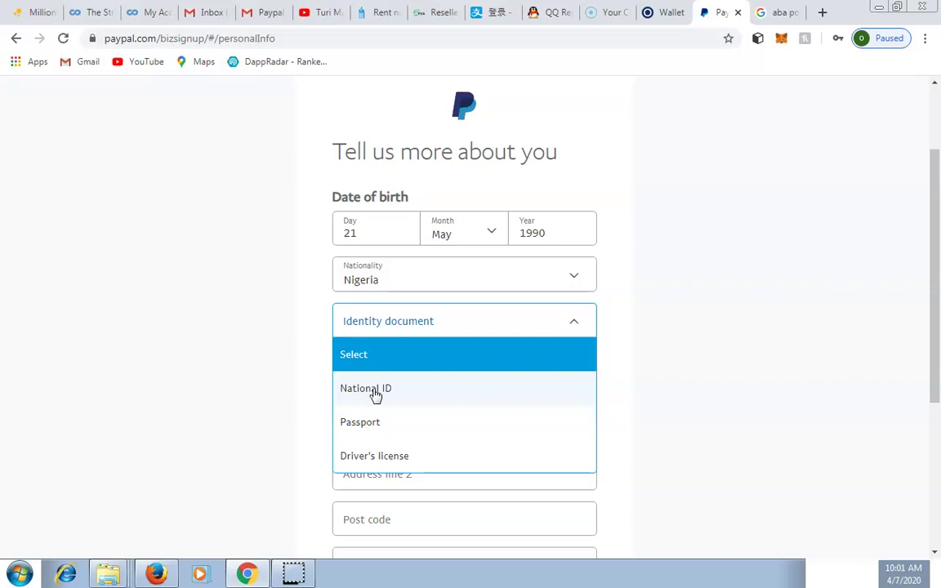
click(375, 395)
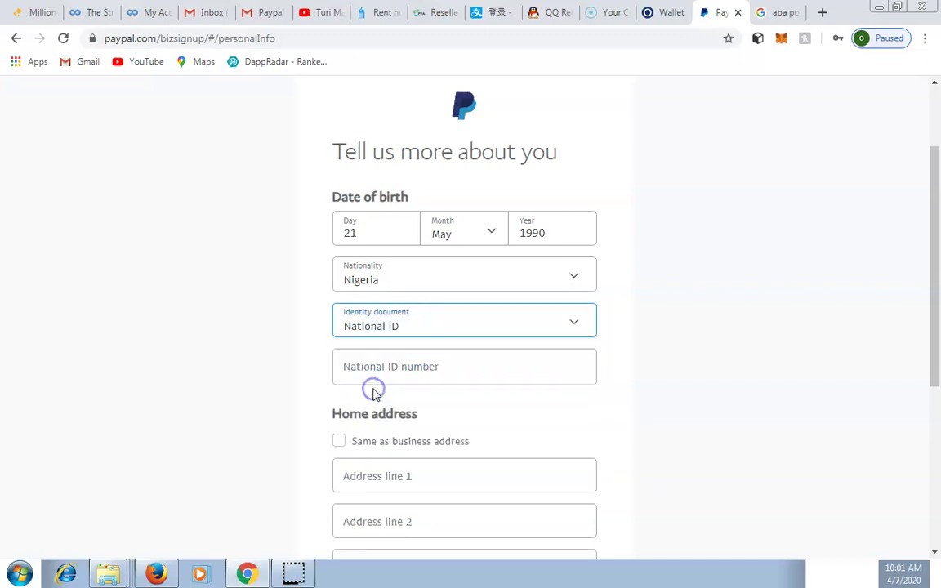
click(477, 331)
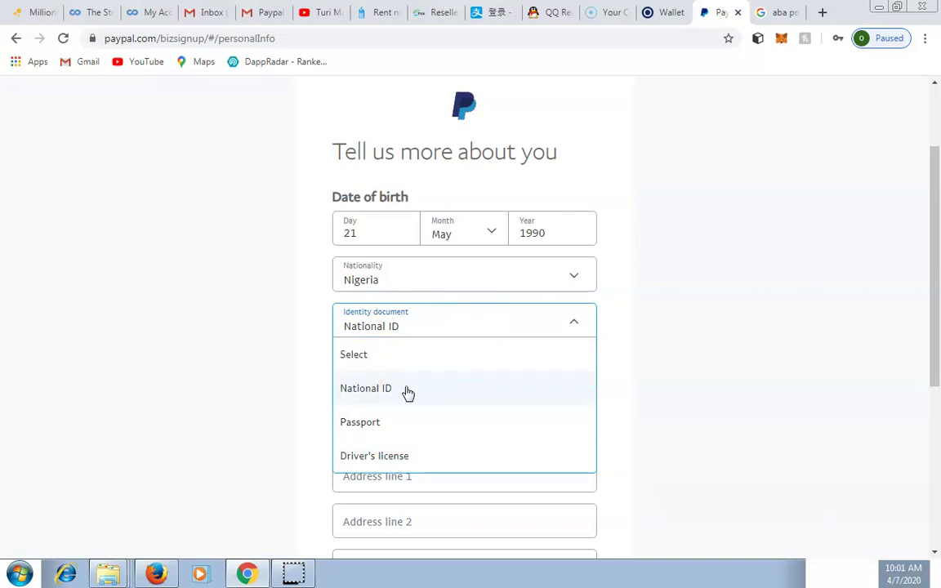
click(379, 400)
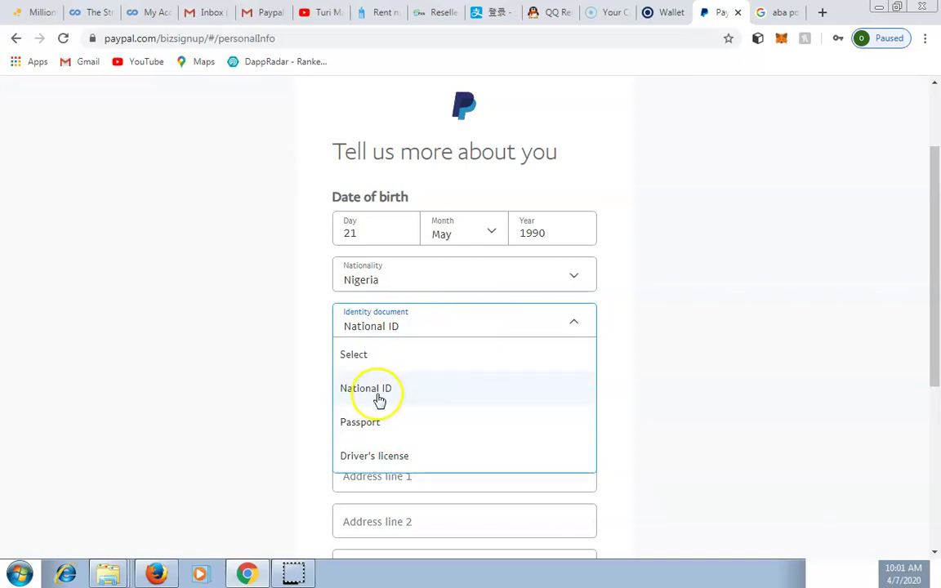
click(416, 372)
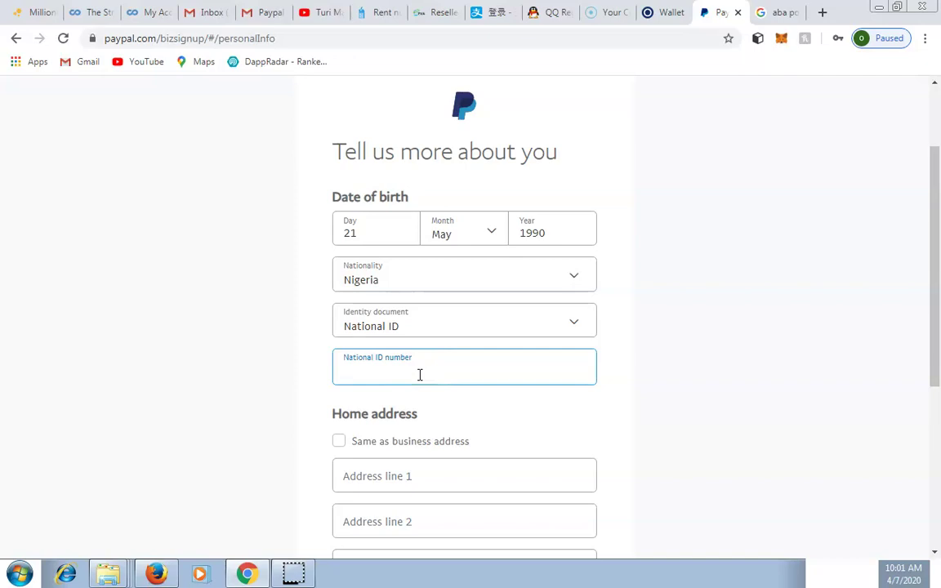
click(559, 437)
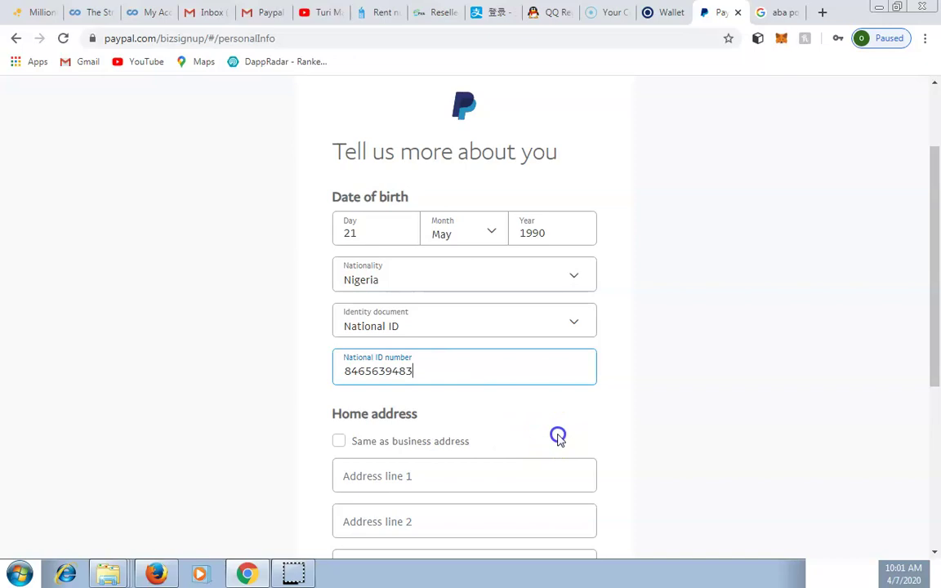
scroll(559, 437, down, 3)
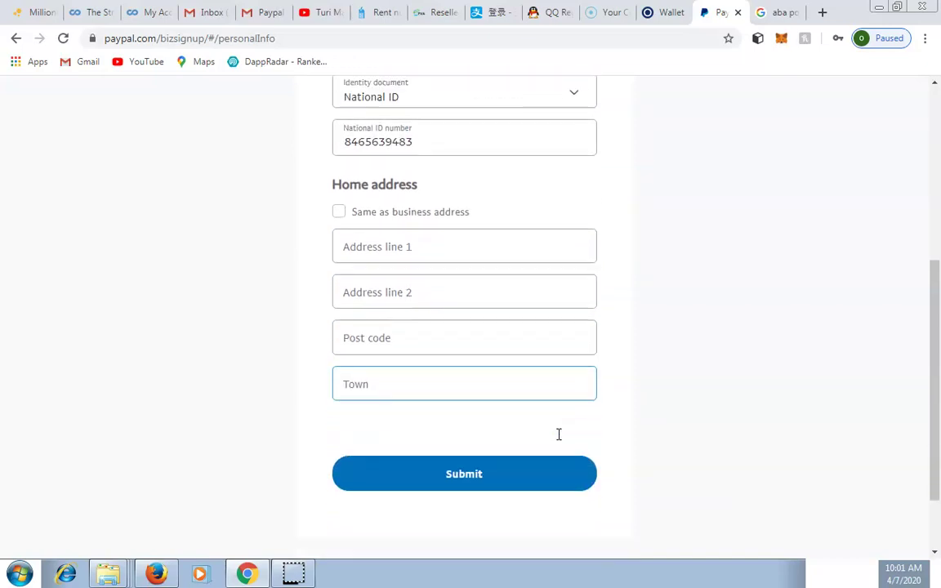
click(340, 207)
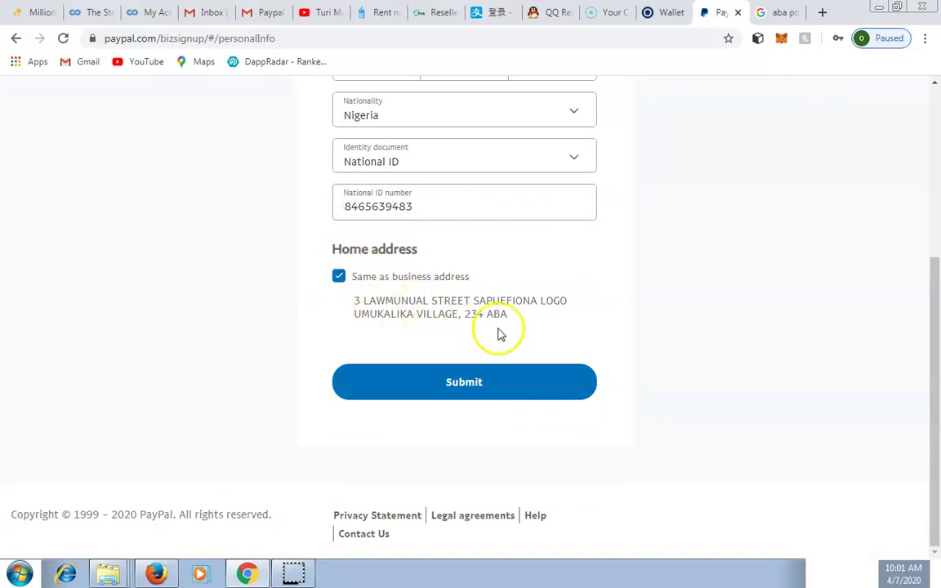
Submit the personal details and review the new business account's welcome dashboard
click(463, 385)
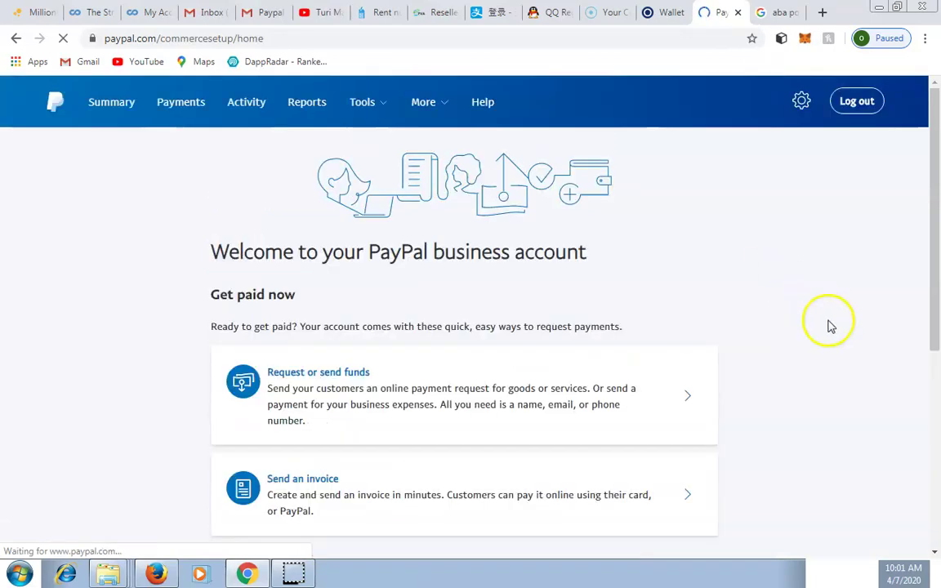
scroll(936, 555, down, 3)
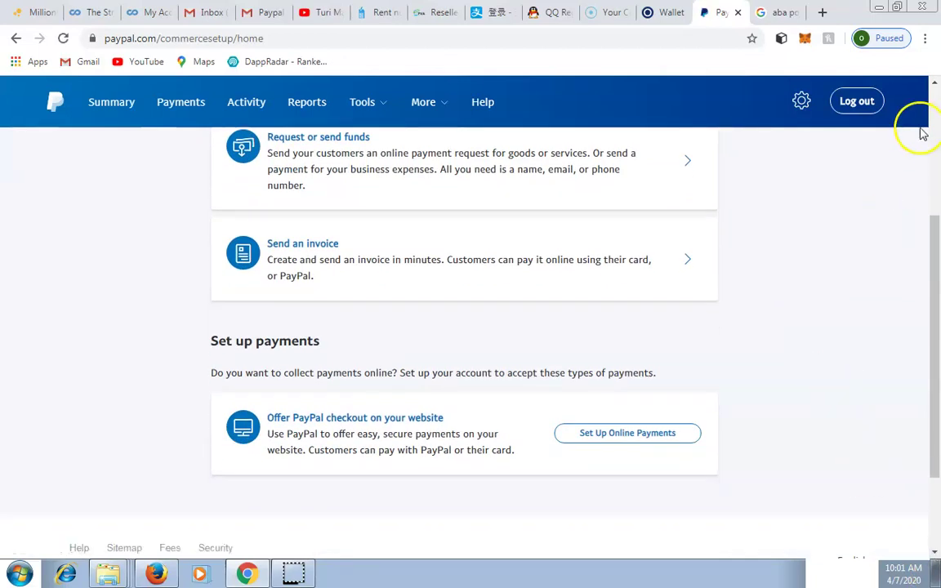
scroll(935, 86, up, 2)
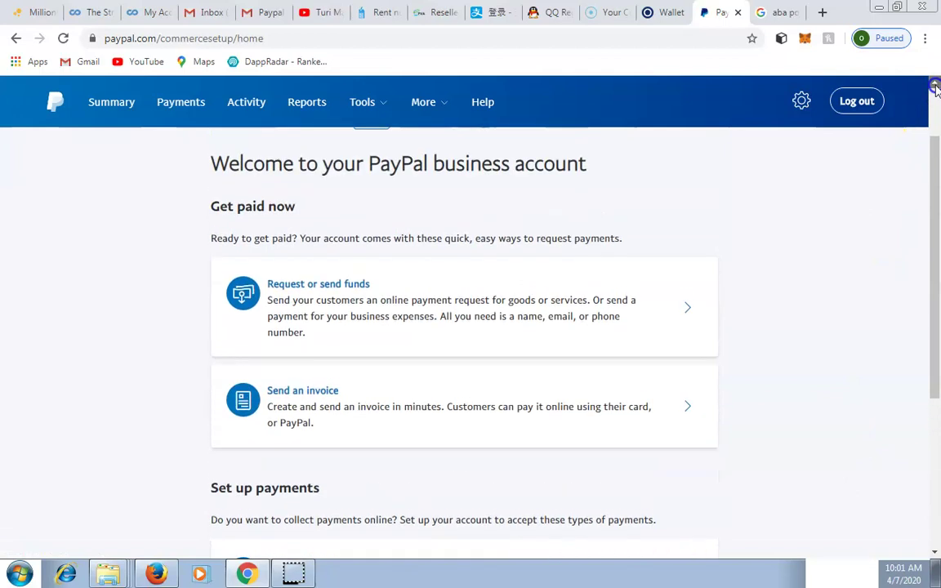
scroll(936, 88, up, 1)
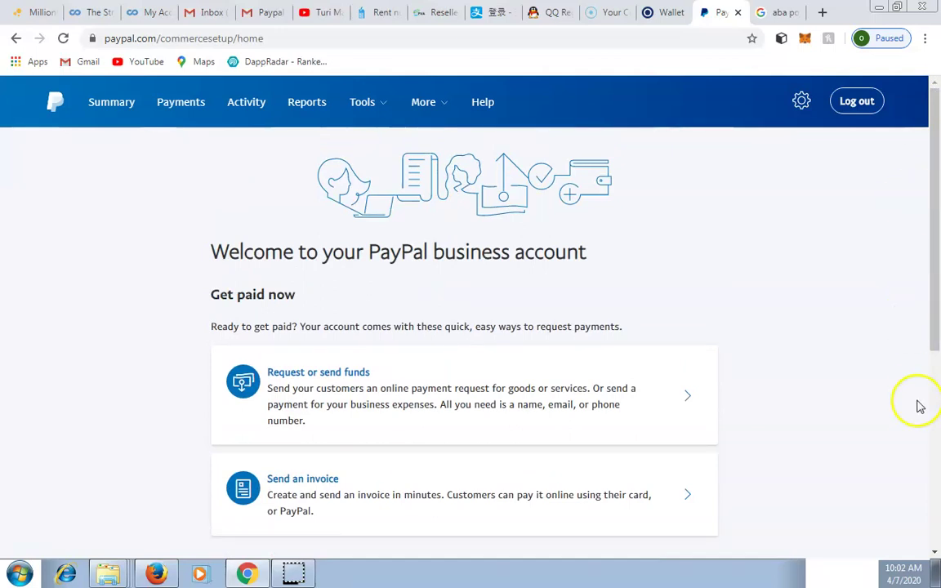
scroll(936, 552, down, 1)
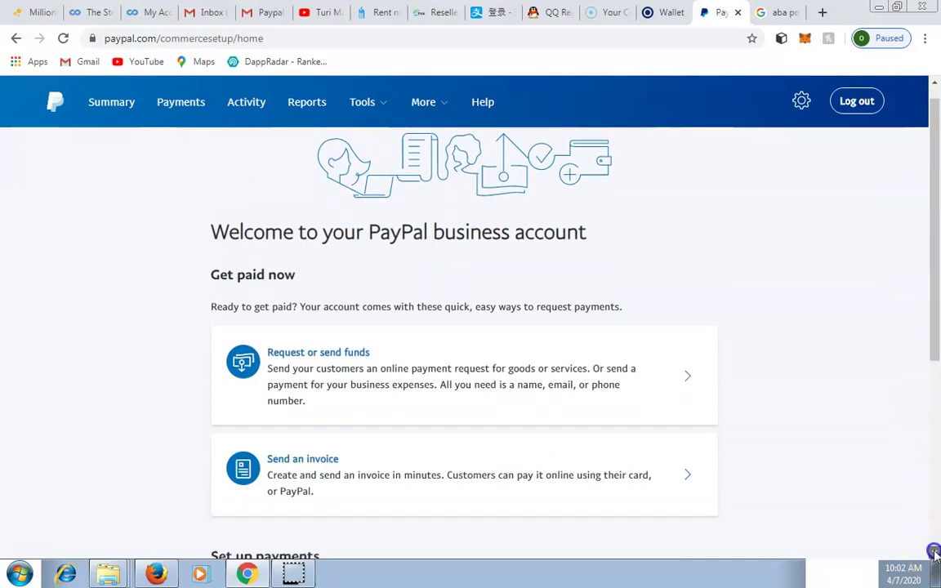
scroll(935, 552, down, 2)
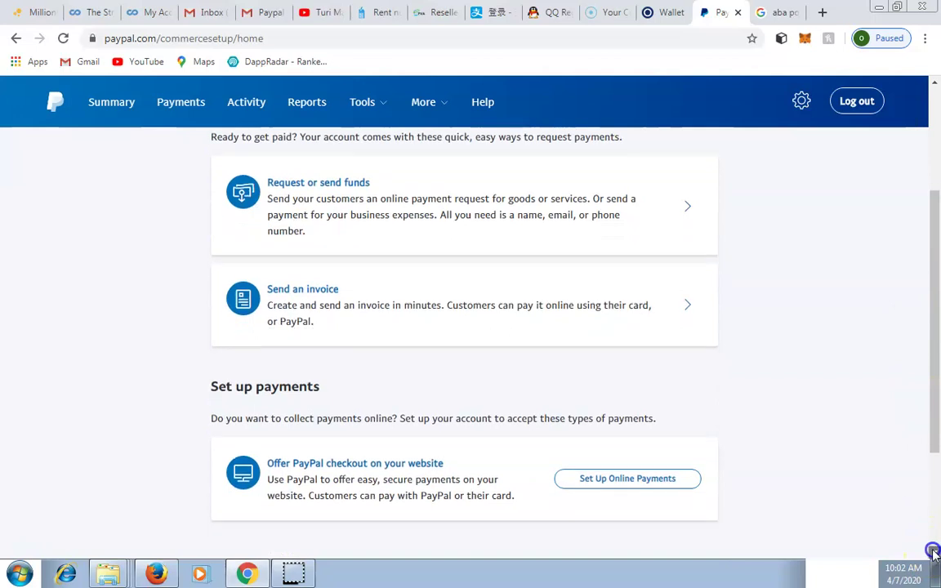
scroll(935, 552, down, 3)
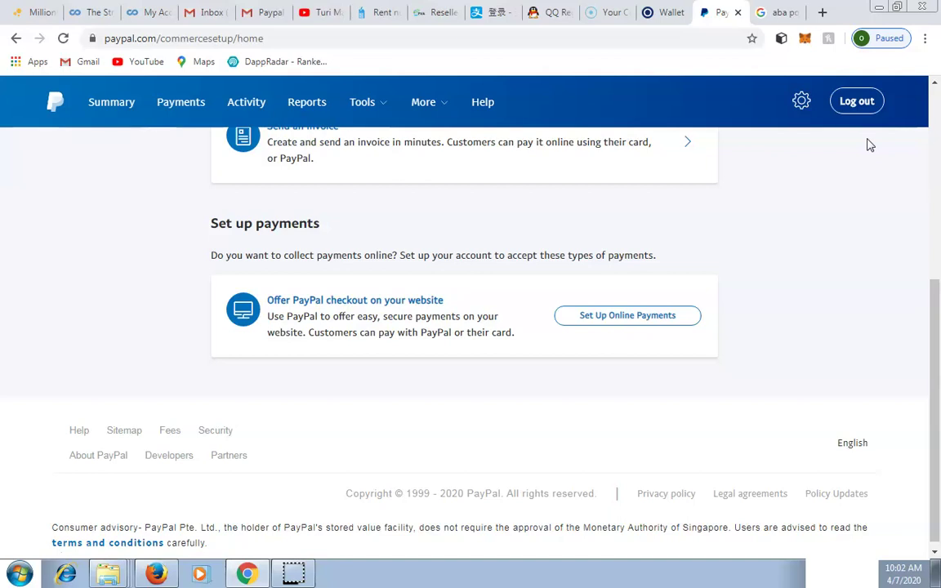
Finish browsing the dashboard and open a new browser tab
scroll(869, 145, up, 4)
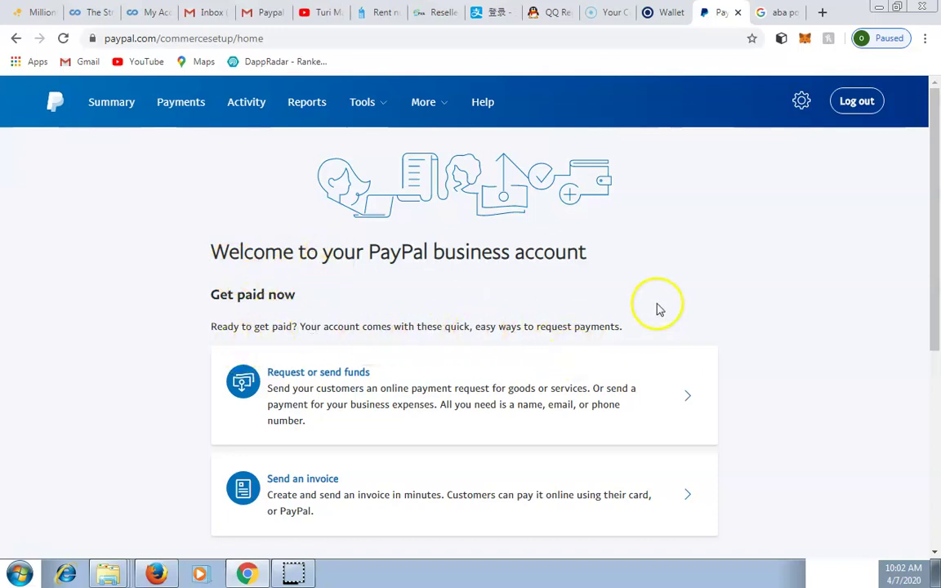
scroll(658, 308, down, 2)
scroll(657, 309, down, 2)
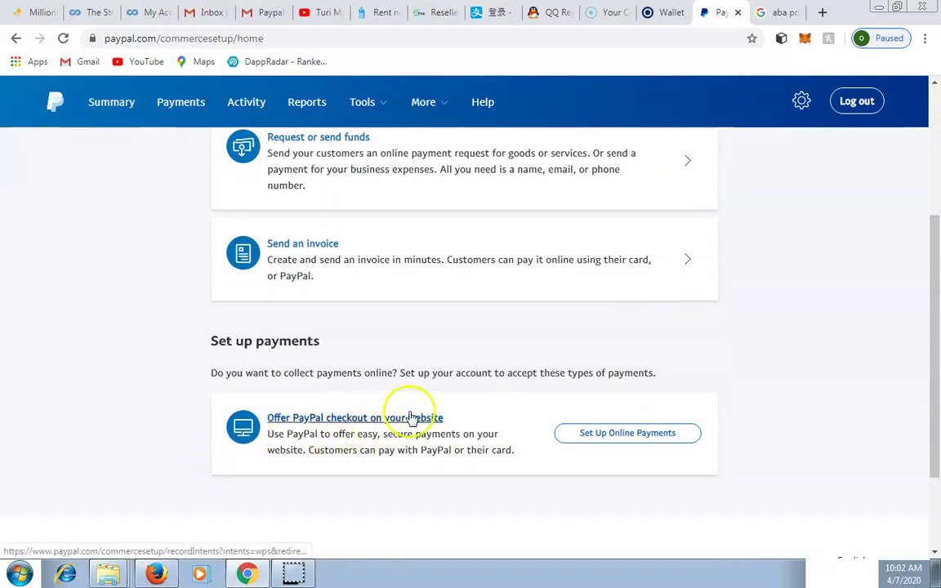
double_click(597, 375)
scroll(596, 383, down, 1)
scroll(597, 383, down, 1)
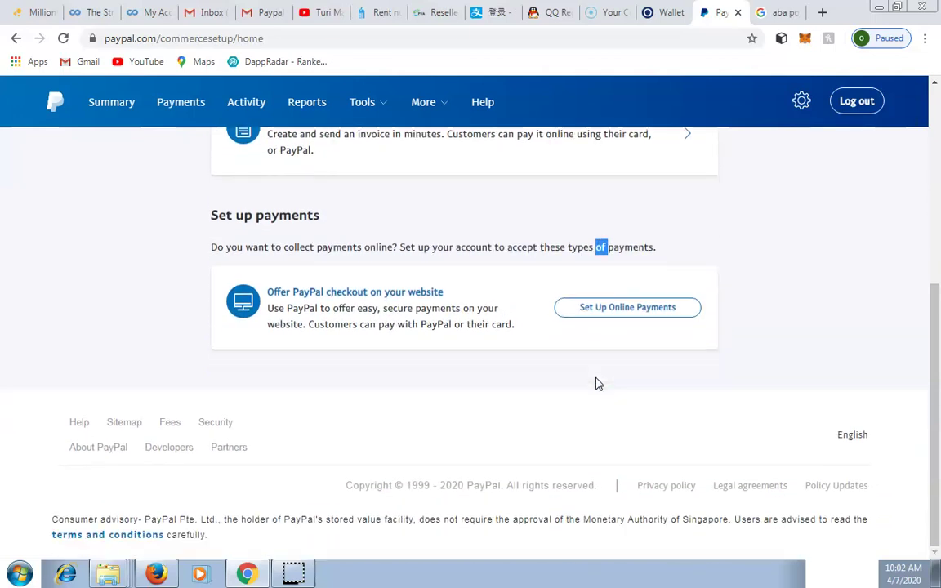
scroll(597, 383, up, 5)
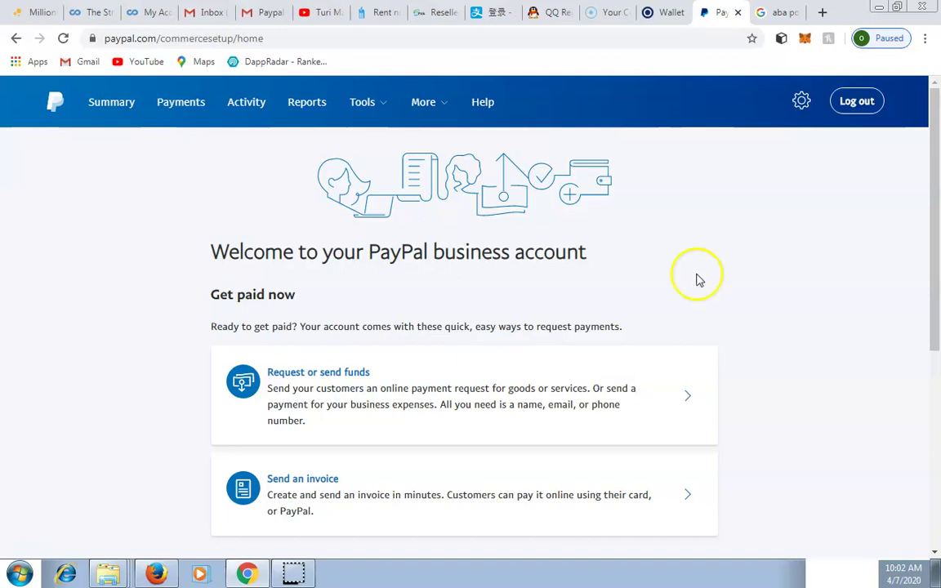
click(822, 12)
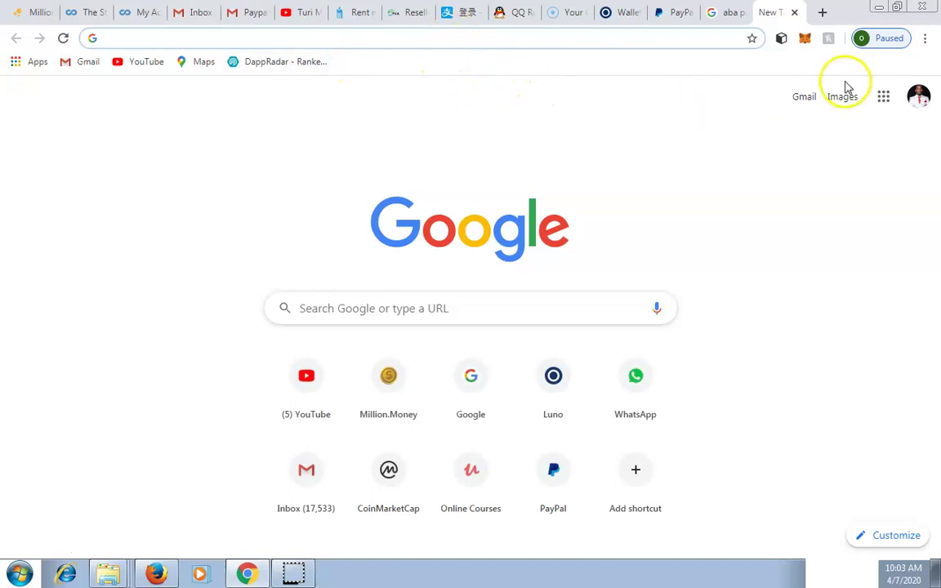
Go to gmail.com and choose Add another account from the profile panel
click(539, 38)
text(gm)
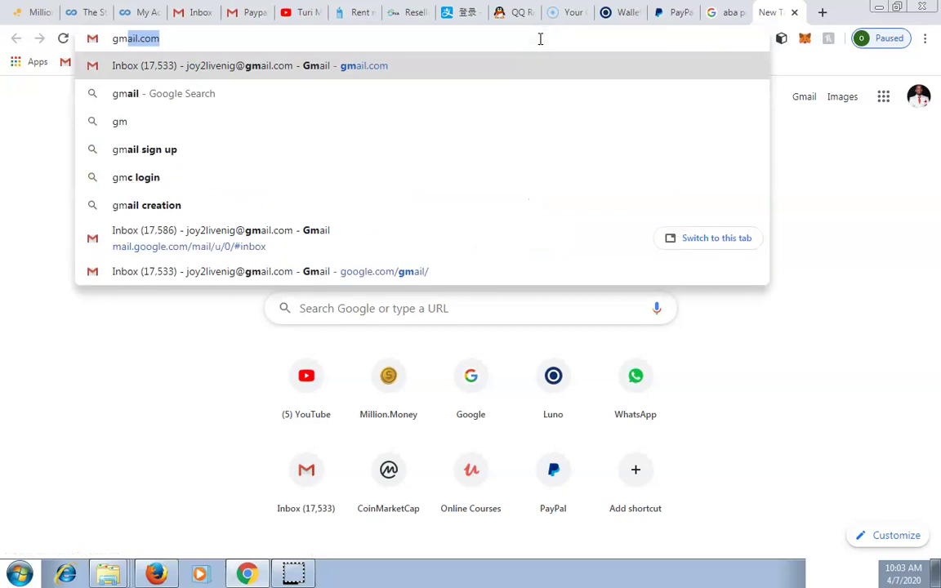
key(Return)
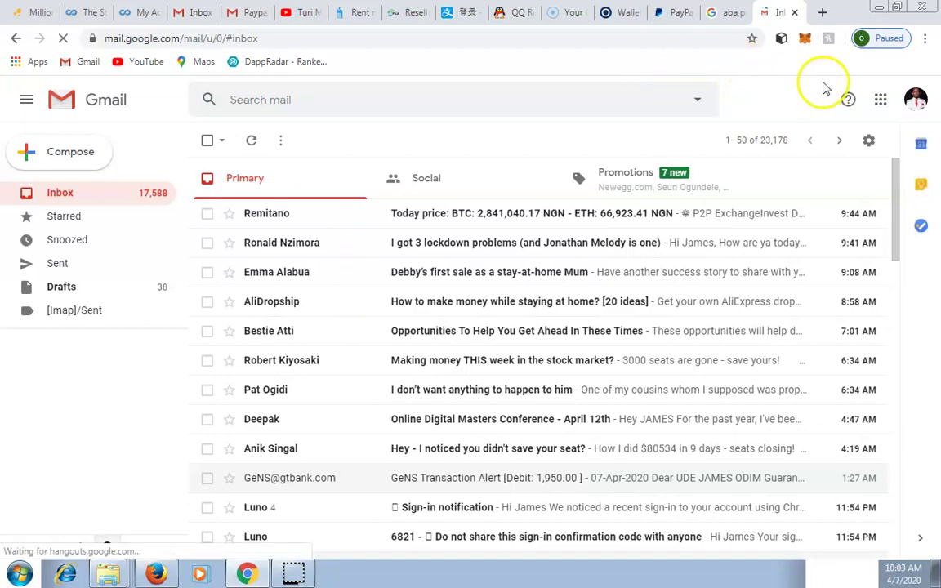
click(917, 104)
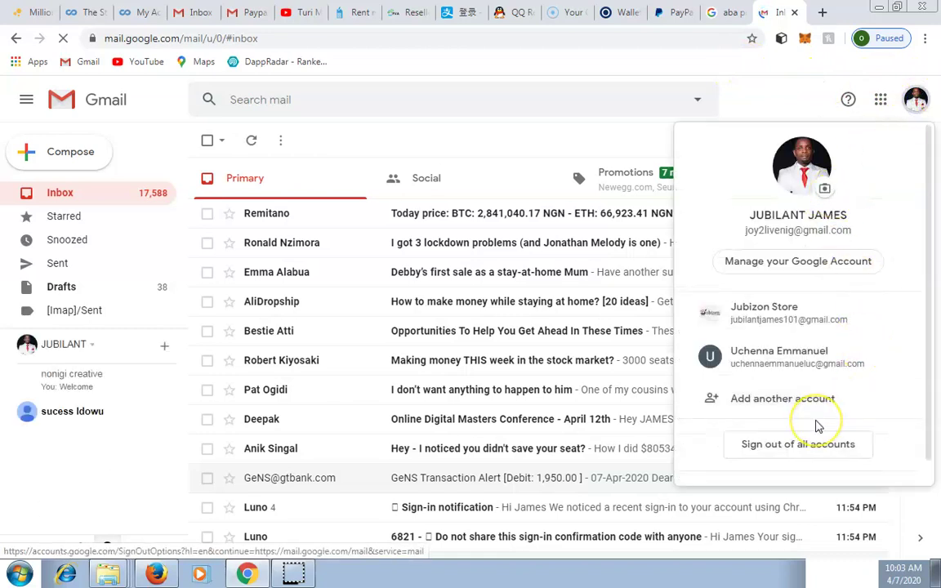
click(772, 398)
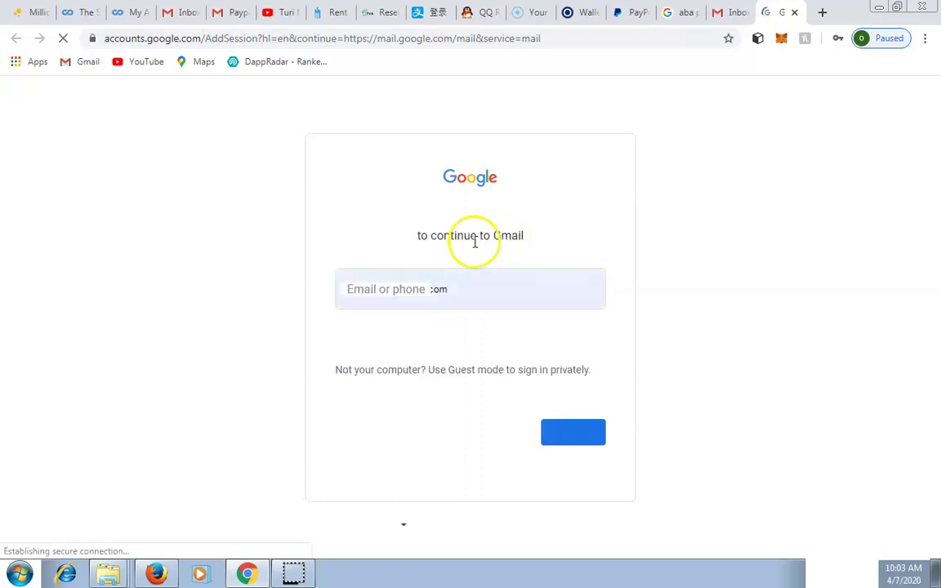
Replace the prefilled email with the other account's username and submit its password
click(406, 288)
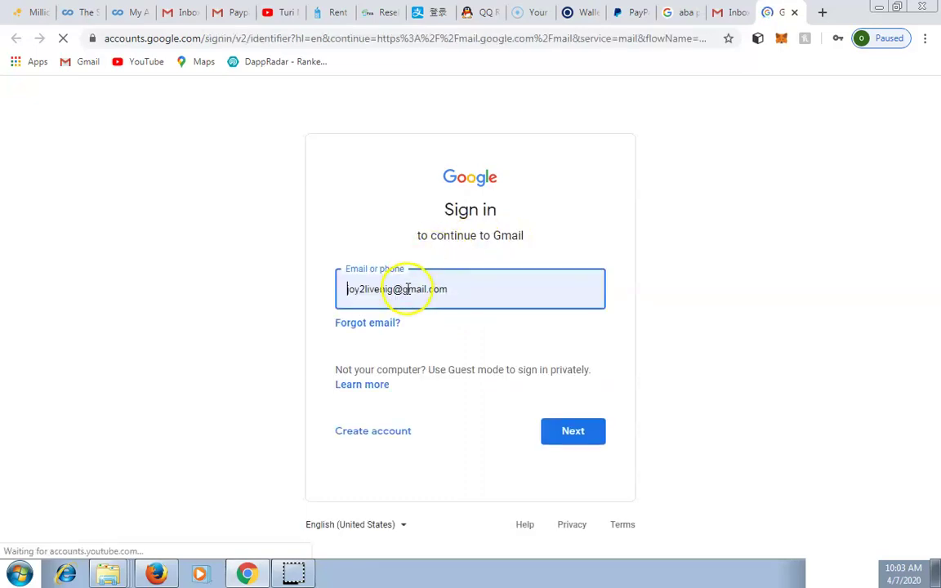
click(473, 298)
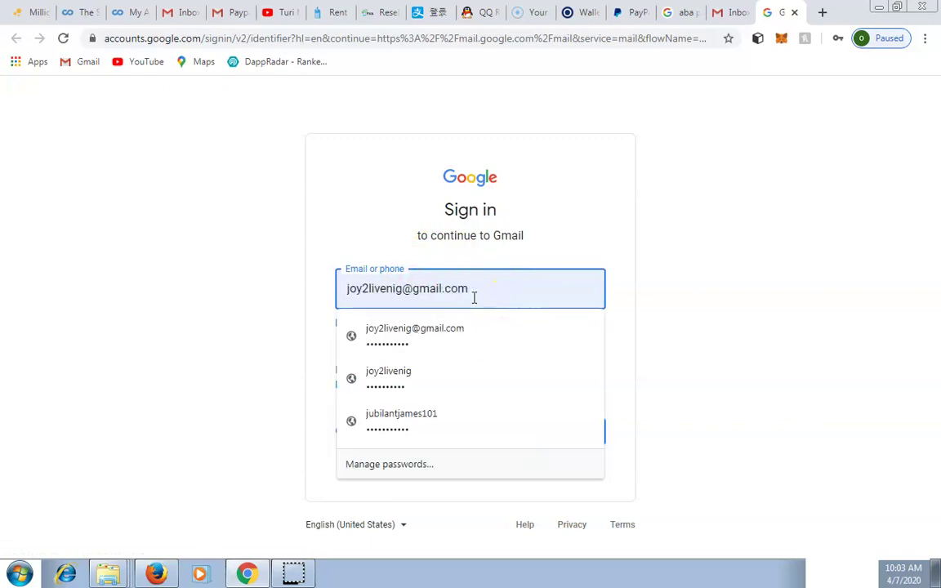
key(BackSpace)
key(BackSpace)
key(BackSpace)
key(BackSpace)
key(BackSpace)
key(BackSpace)
key(BackSpace)
key(BackSpace)
key(BackSpace)
key(BackSpace)
key(BackSpace)
key(BackSpace)
key(BackSpace)
key(BackSpace)
key(BackSpace)
key(BackSpace)
key(BackSpace)
key(BackSpace)
key(BackSpace)
key(BackSpace)
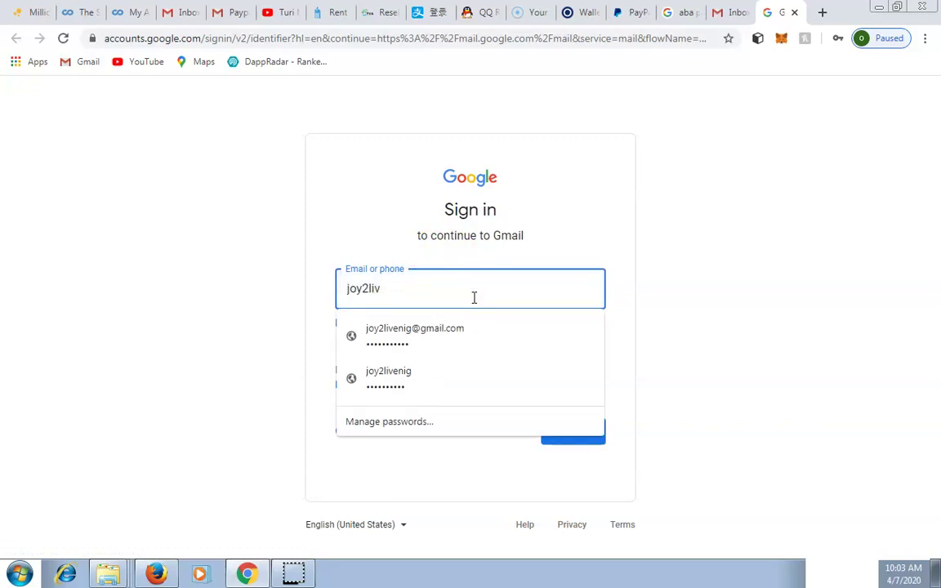
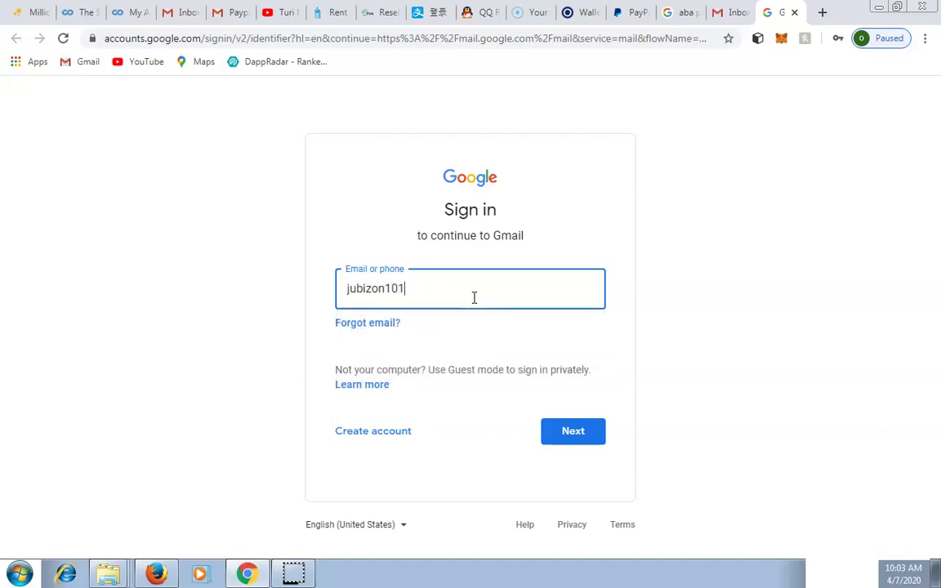
key(Return)
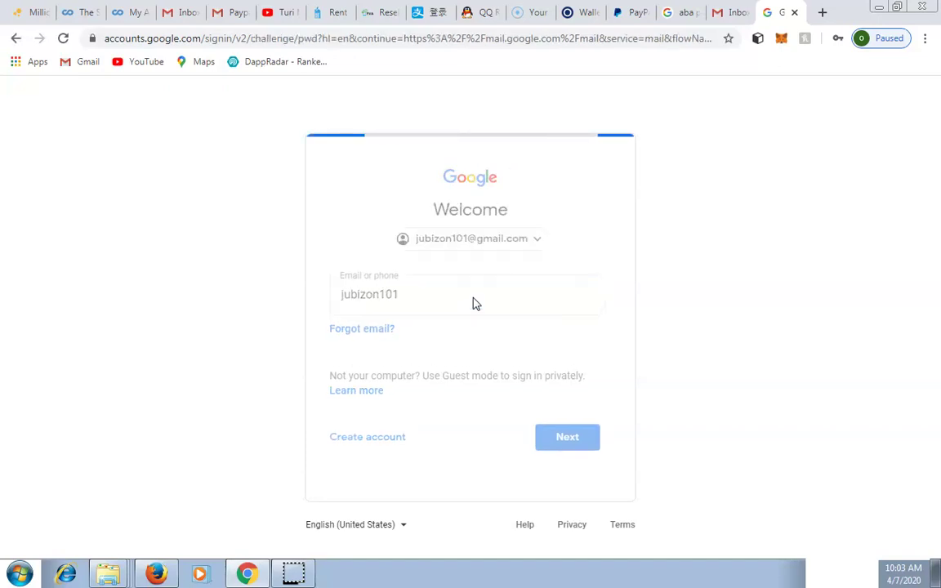
click(569, 368)
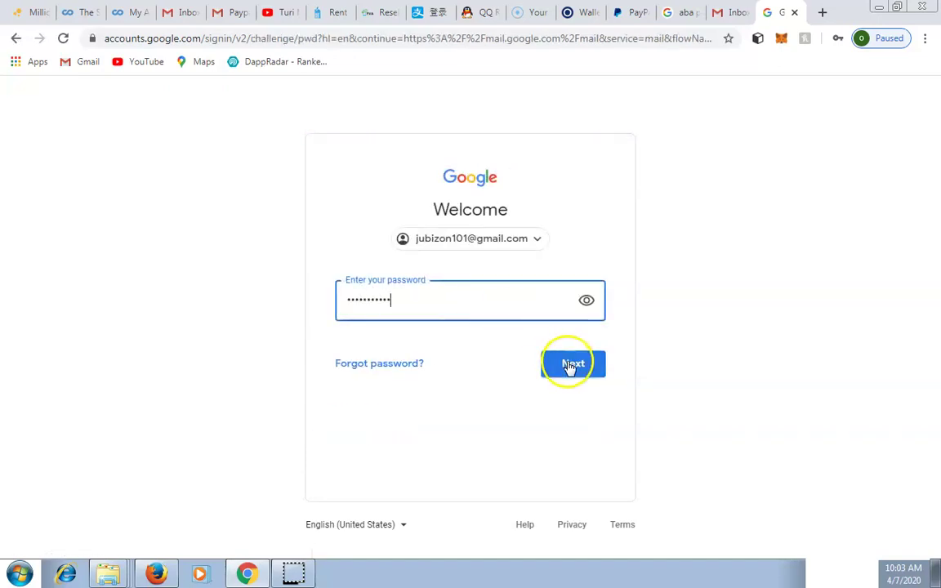
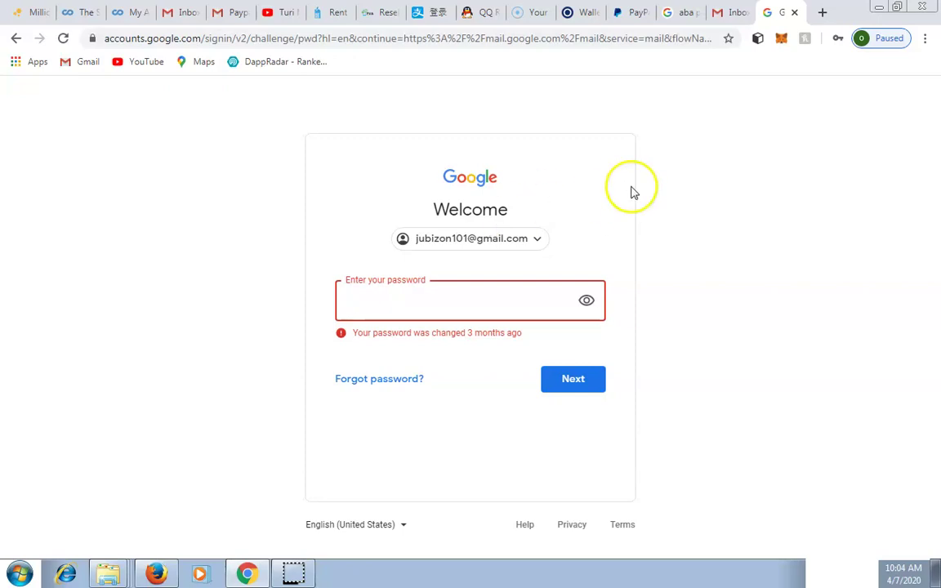
Switch to the PayPal tab and reload the business account welcome page
click(618, 15)
click(552, 254)
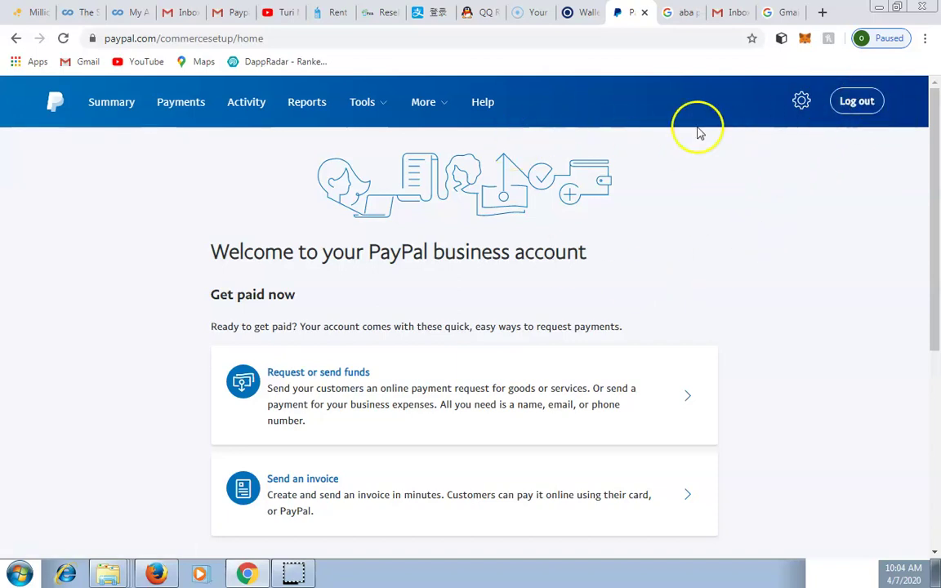
click(65, 41)
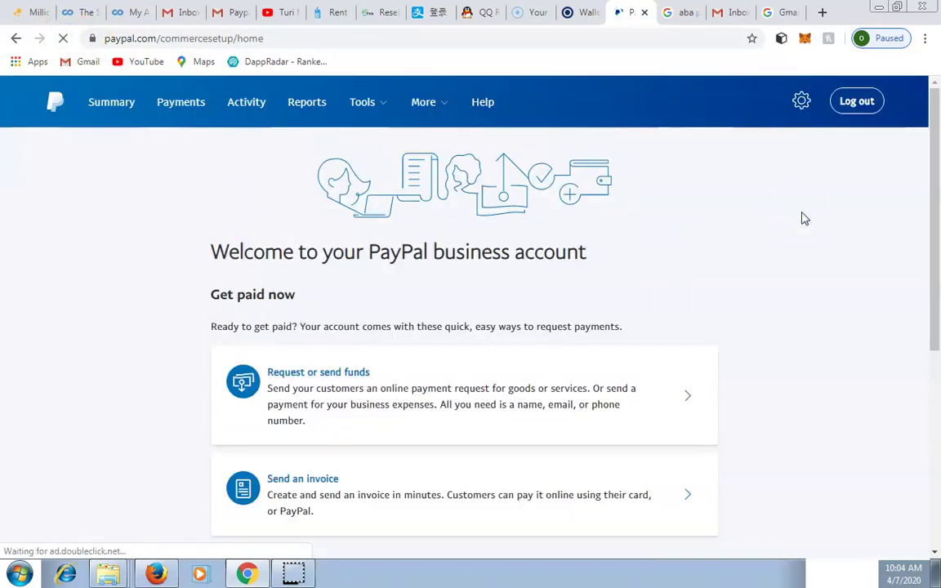
Log out, log back in with the account password, and save the password in Chrome
click(851, 108)
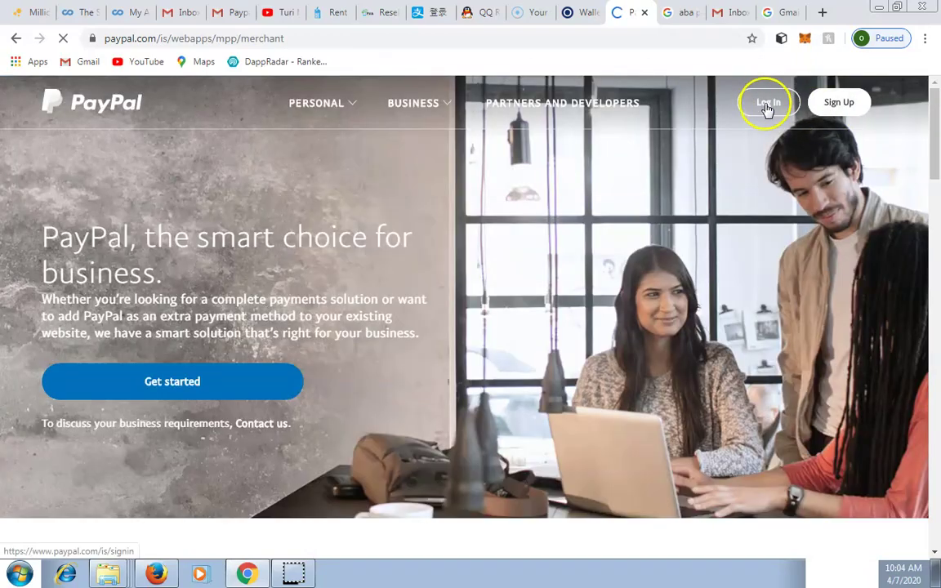
click(768, 106)
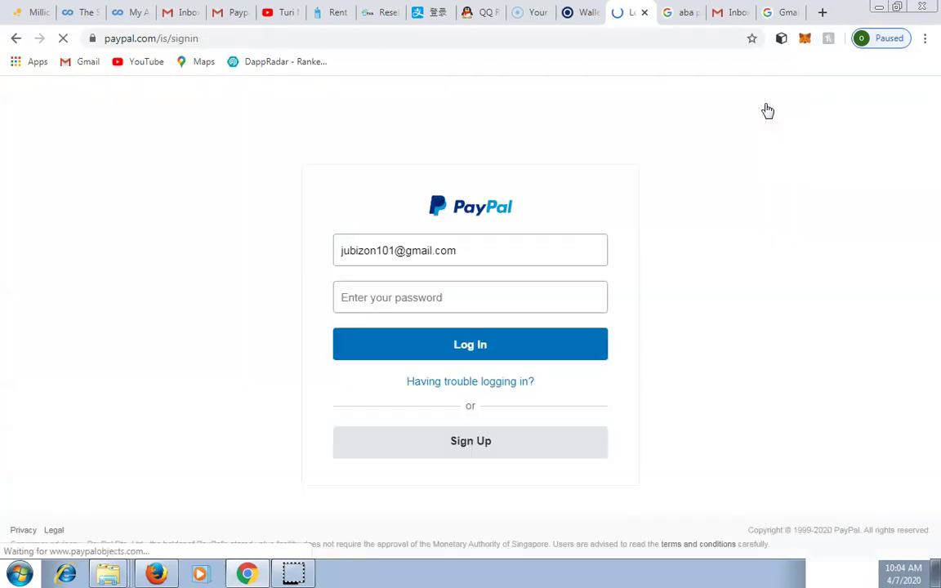
click(471, 298)
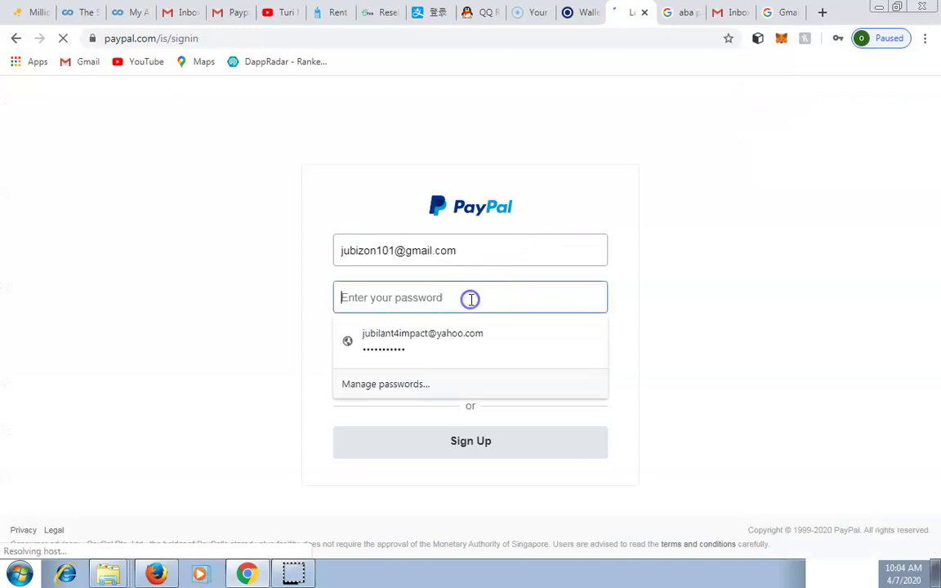
text(••••)
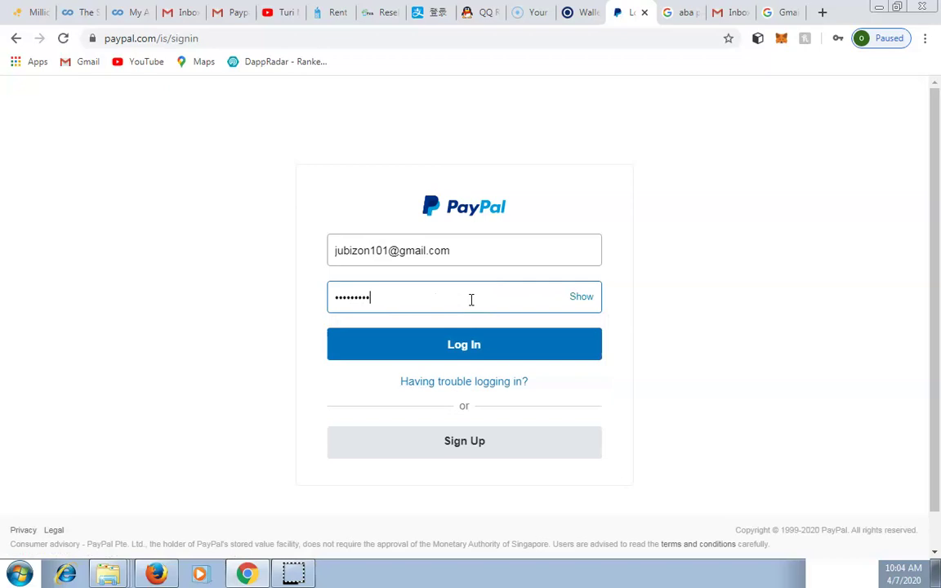
click(463, 347)
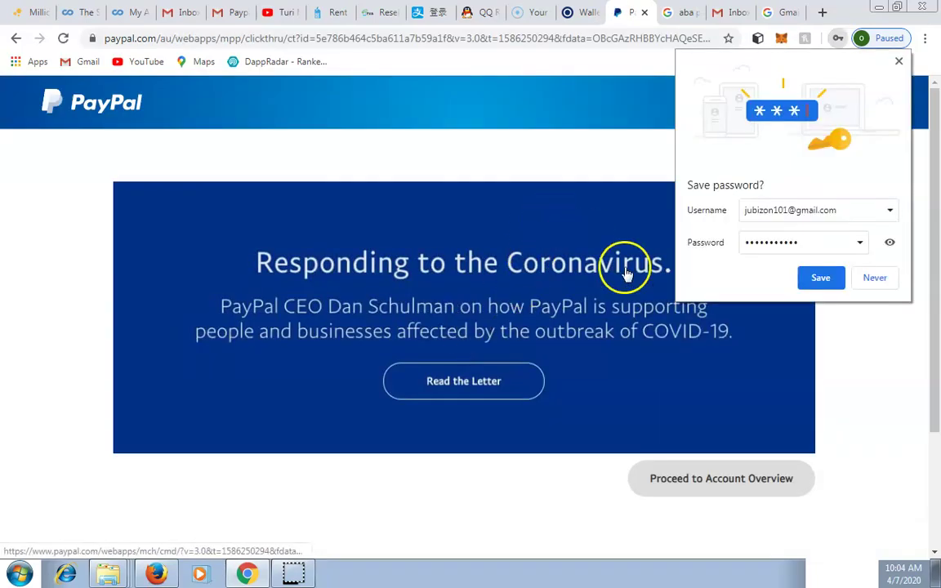
click(823, 278)
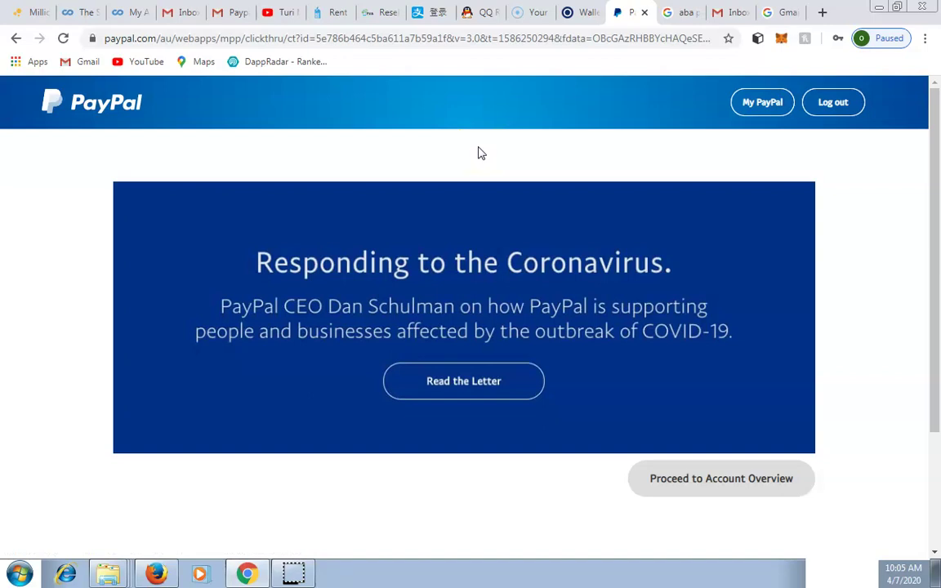
Review the My PayPal Summary alerts and open details for linking a debit or credit card
click(514, 151)
click(760, 102)
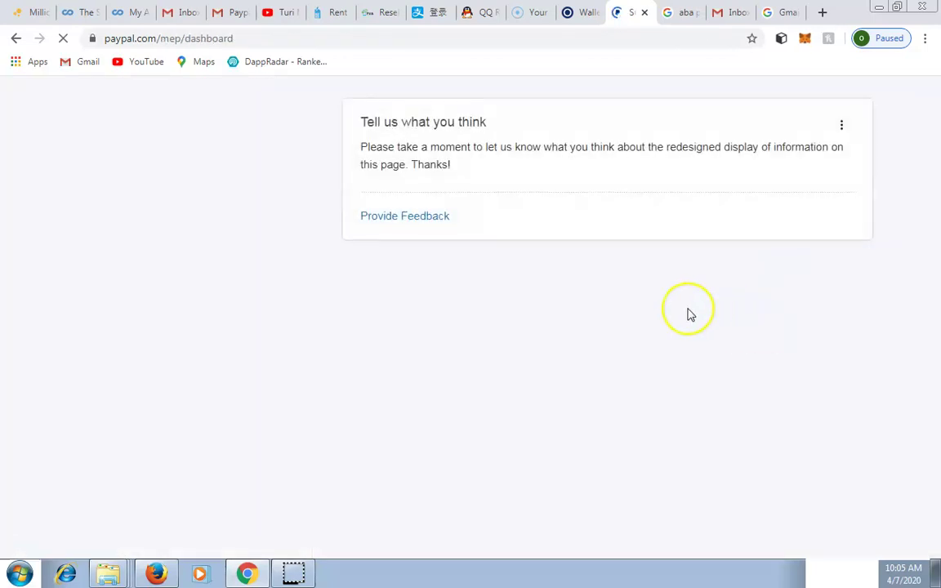
click(698, 252)
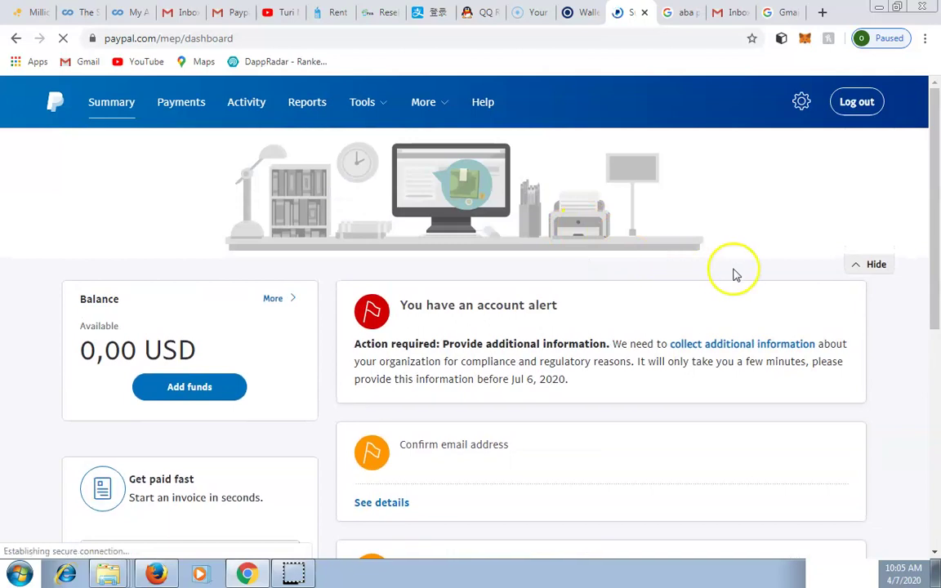
click(934, 552)
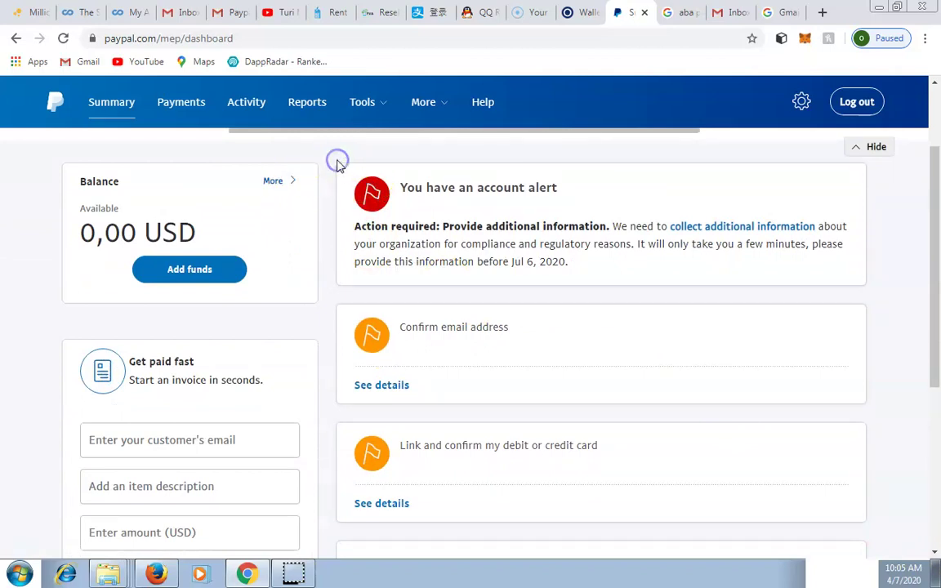
scroll(340, 165, down, 2)
scroll(340, 166, up, 5)
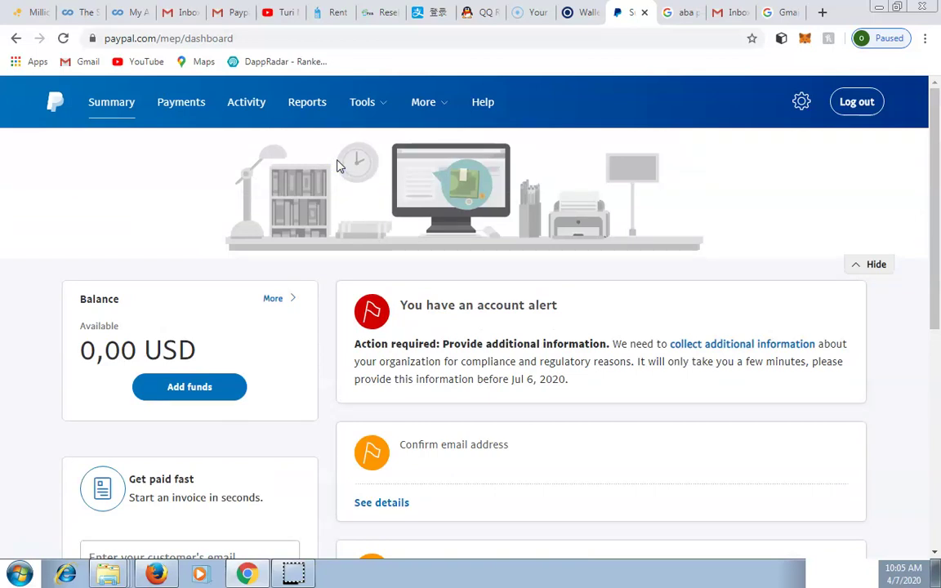
scroll(337, 164, down, 3)
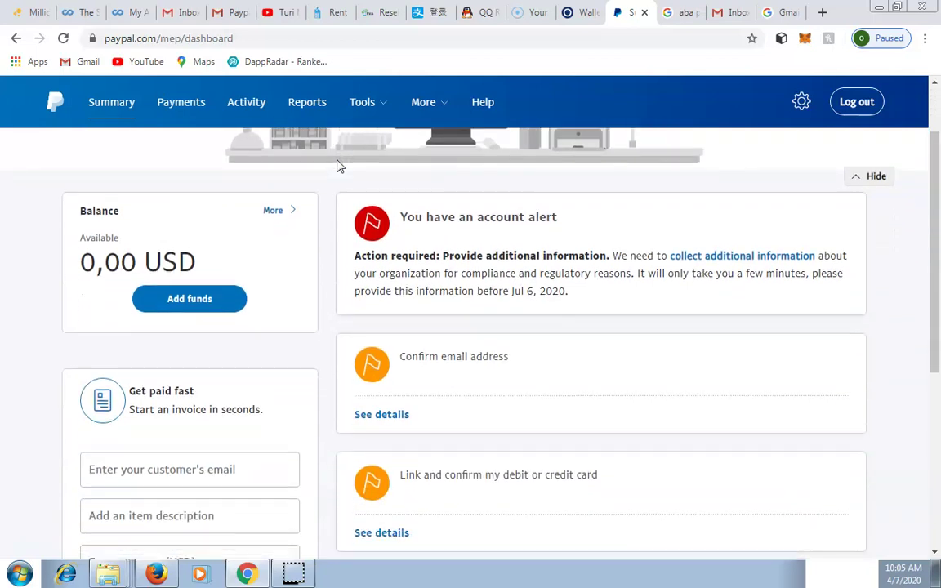
click(402, 277)
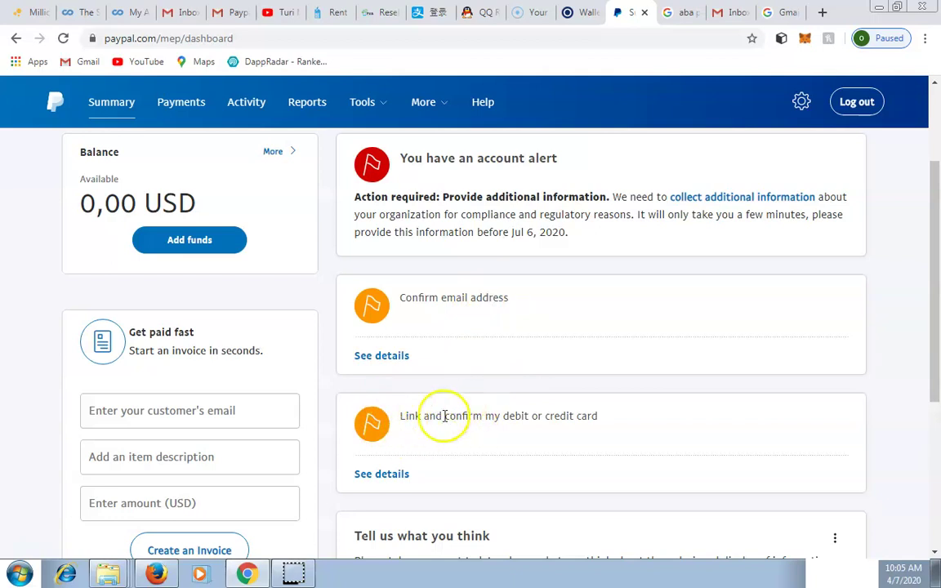
click(384, 475)
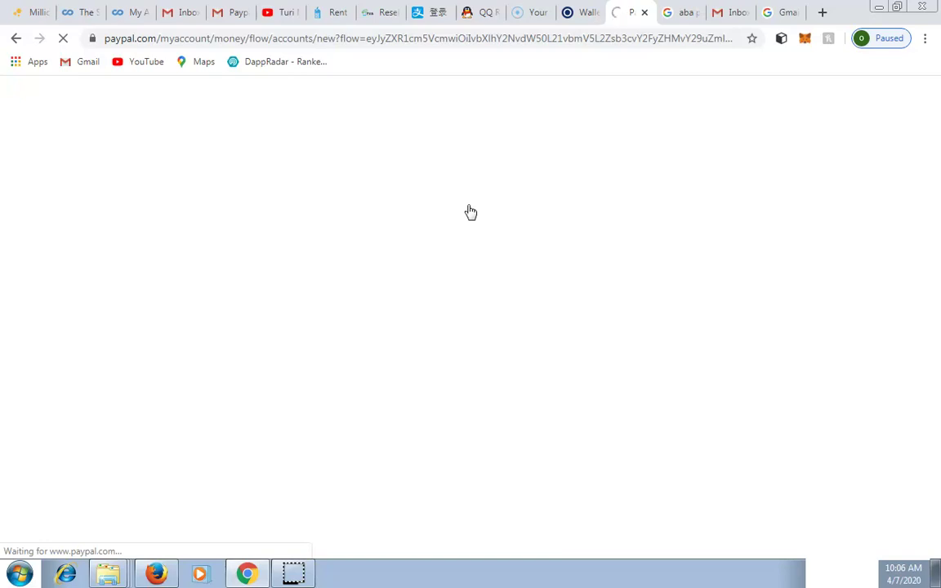
Leave the card type unchosen and delete the autofilled security code in the Link a card form
click(468, 296)
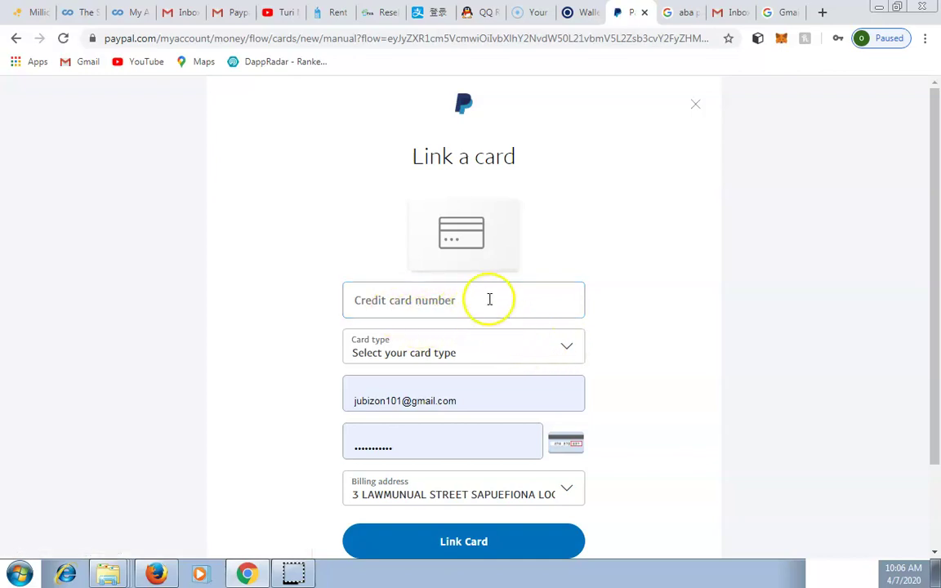
click(568, 347)
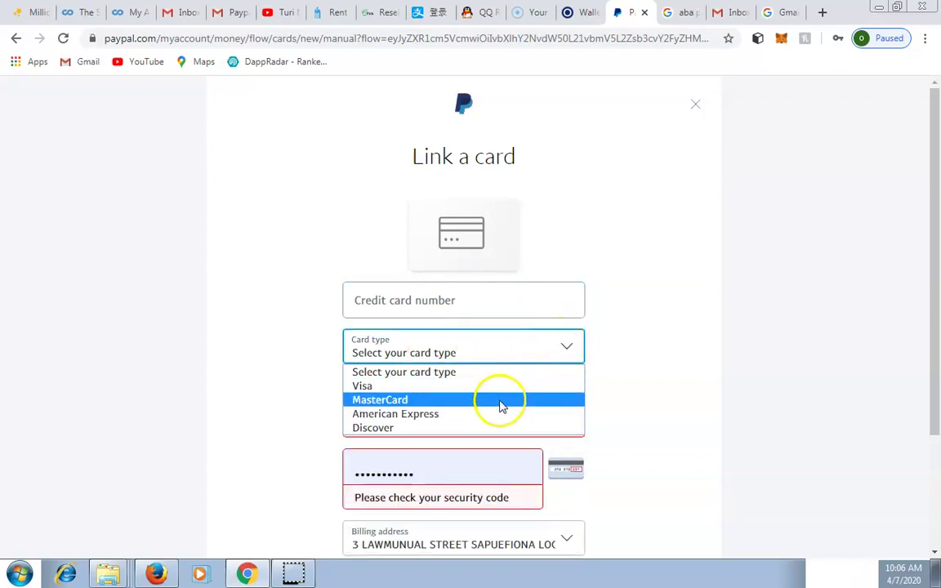
click(683, 353)
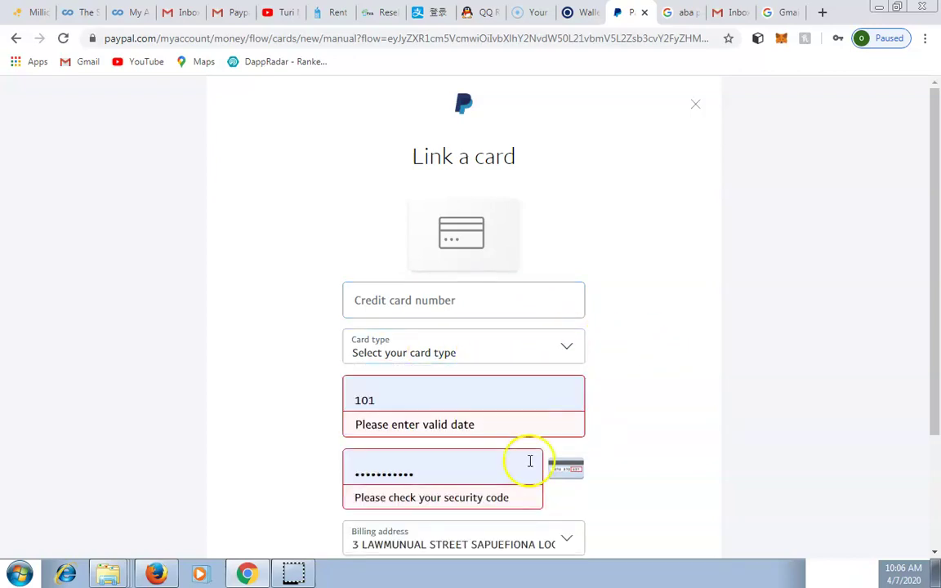
click(480, 478)
key(BackSpace)
key(BackSpace)
key(BackSpace)
key(BackSpace)
key(BackSpace)
key(BackSpace)
key(BackSpace)
key(BackSpace)
key(BackSpace)
key(BackSpace)
key(BackSpace)
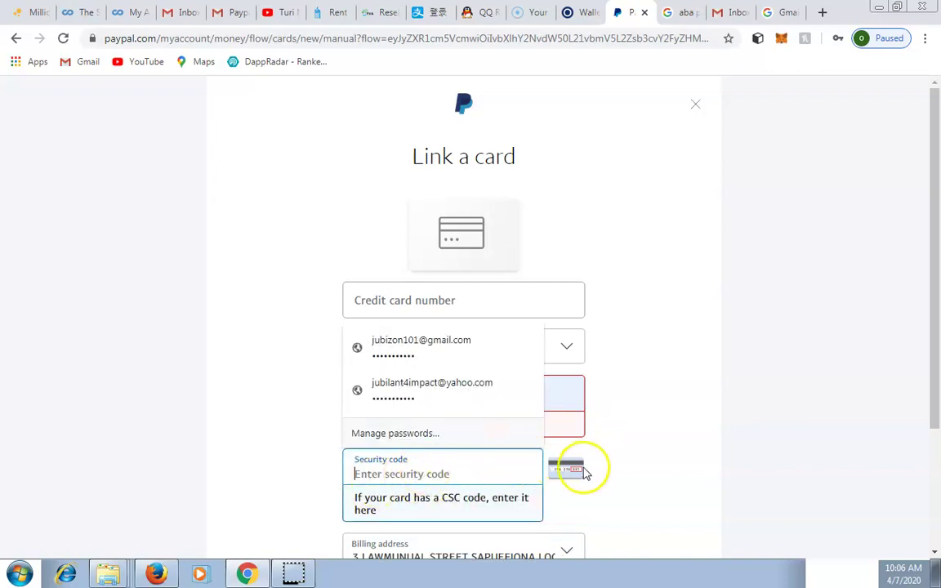
click(649, 470)
scroll(646, 466, down, 3)
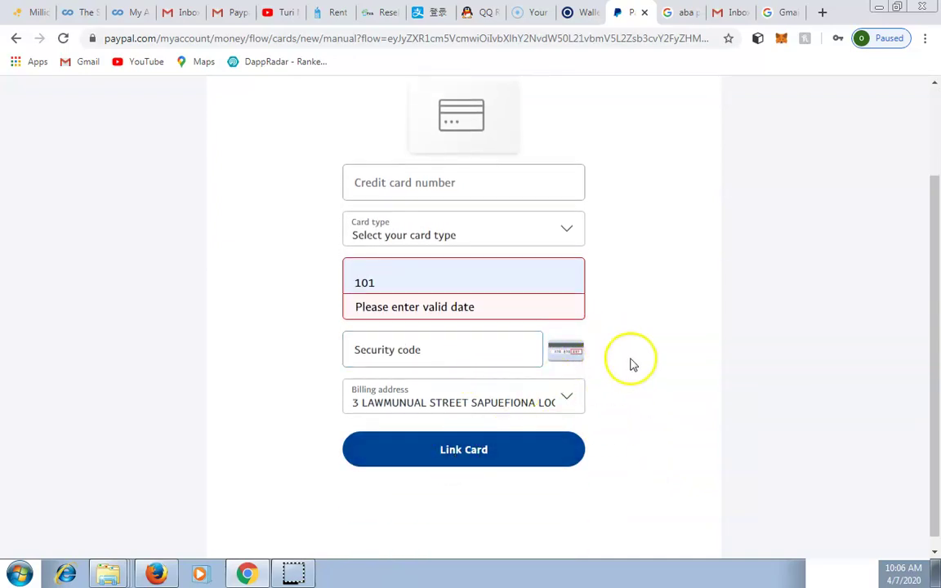
scroll(712, 244, up, 3)
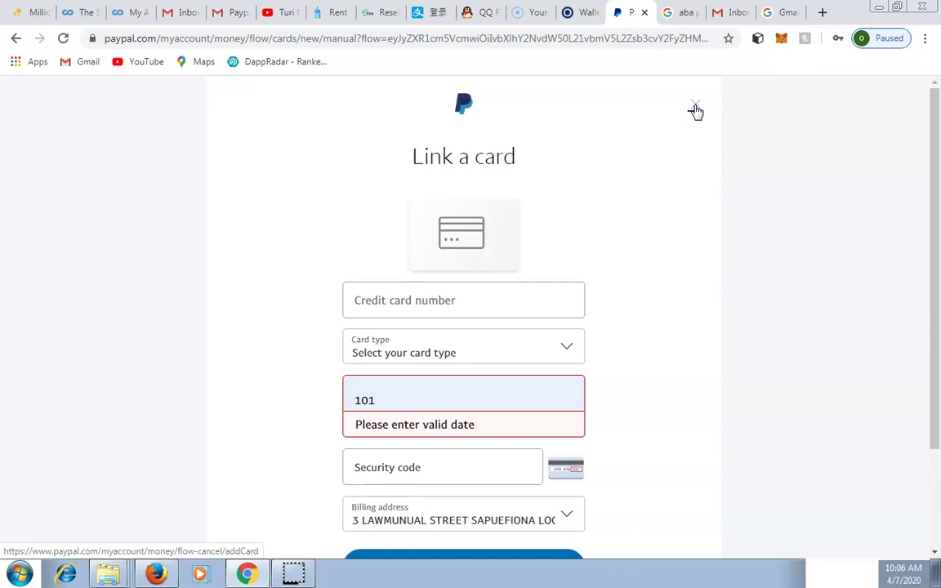
Cancel the Link a card form and decline Chrome's password update offer
click(694, 107)
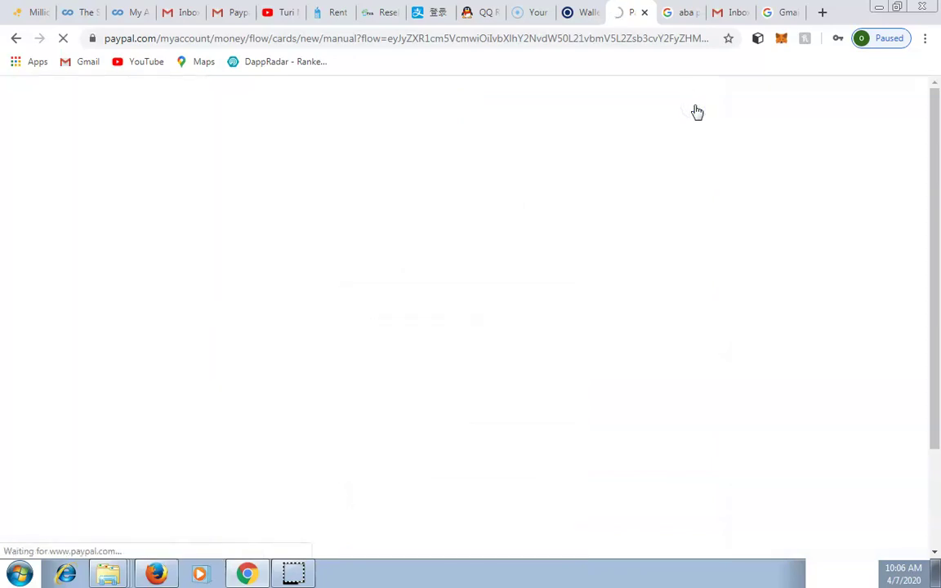
click(587, 120)
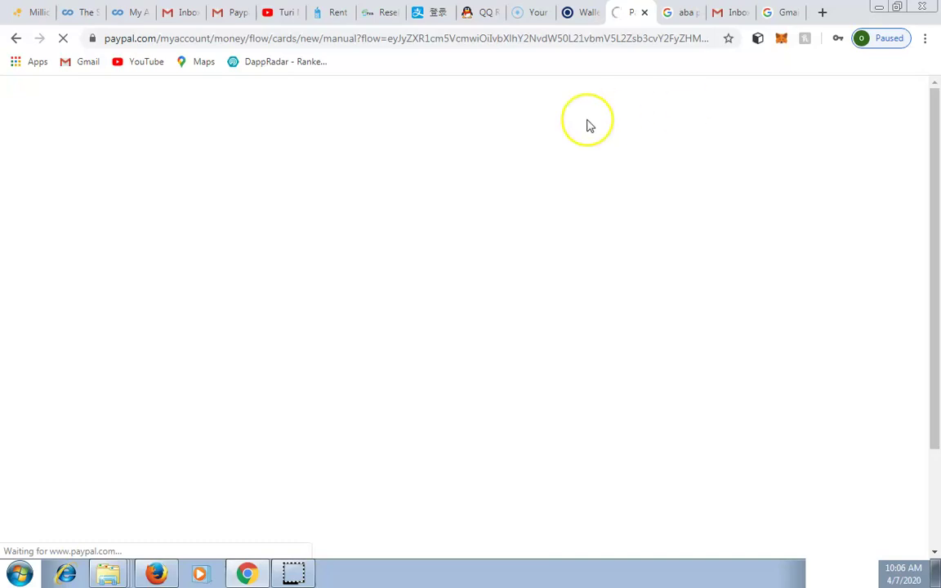
click(546, 169)
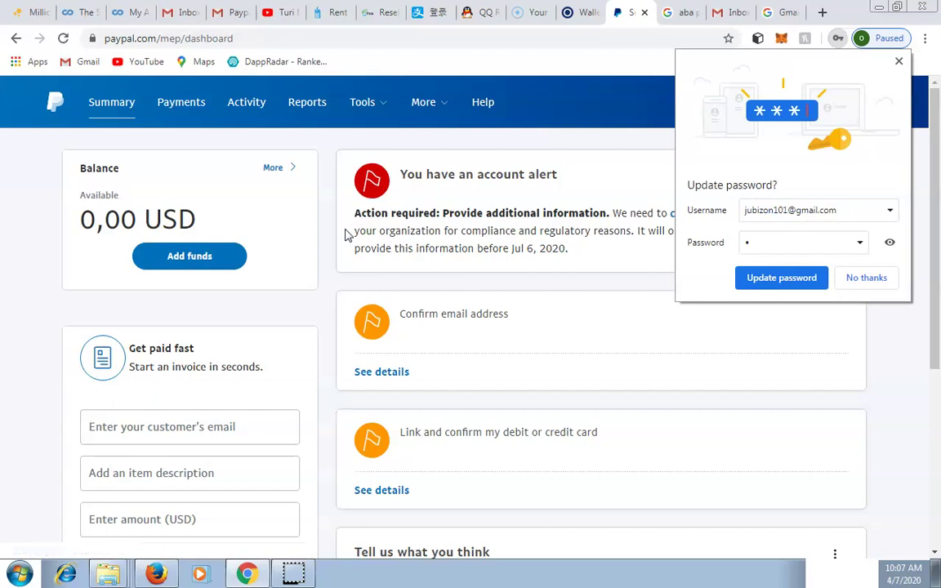
click(868, 279)
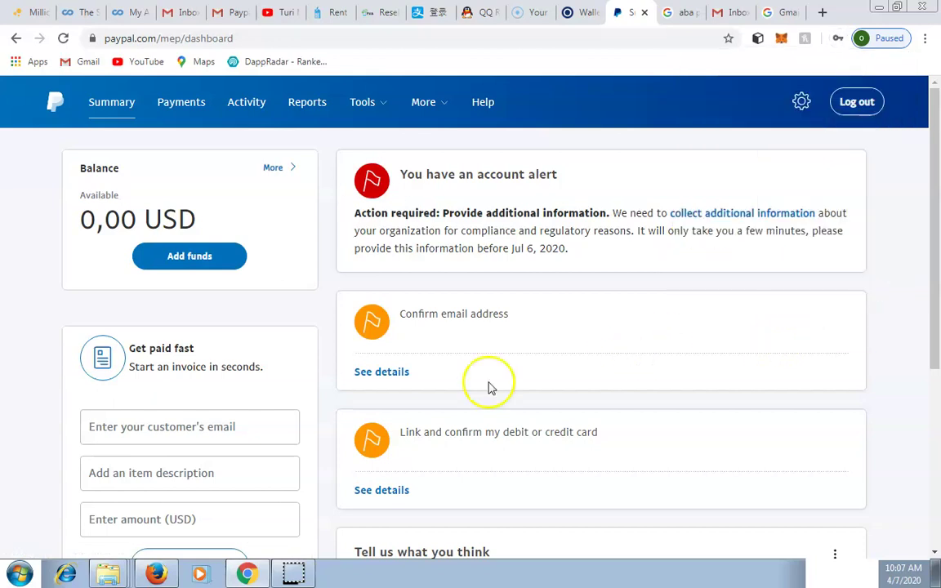